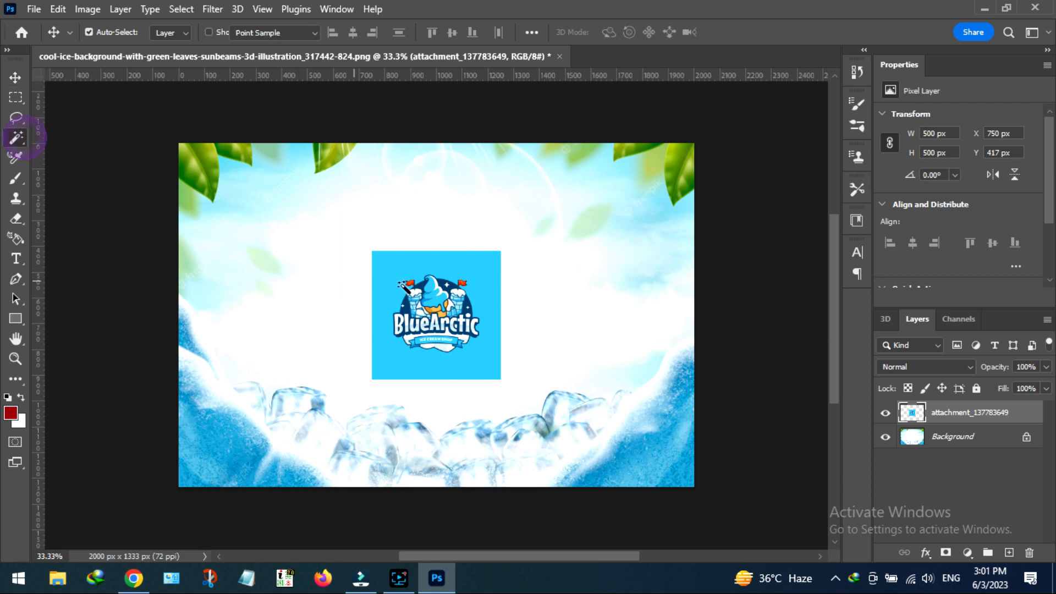
# Step: Select the logo layer's blue background with the Magic Wand, delete it and deselect
pyautogui.click(388, 271)
pyautogui.press('Delete')
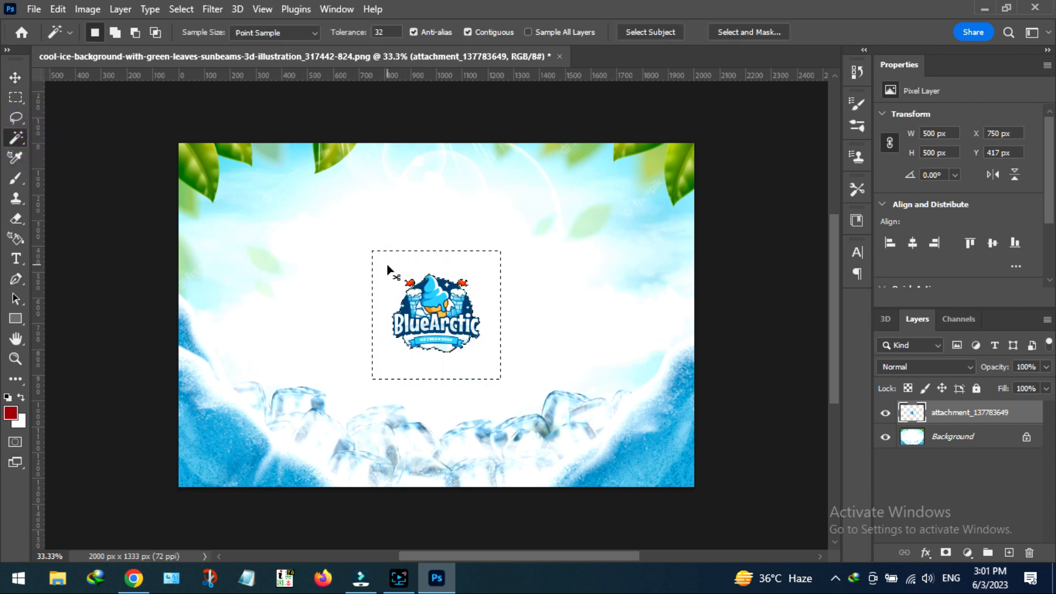
pyautogui.hotkey('ctrl', 'd')
# Step: Scale the BlueArctic logo to about 178% and move it to the banner's upper-left area, beneath the leaves
pyautogui.click(16, 78)
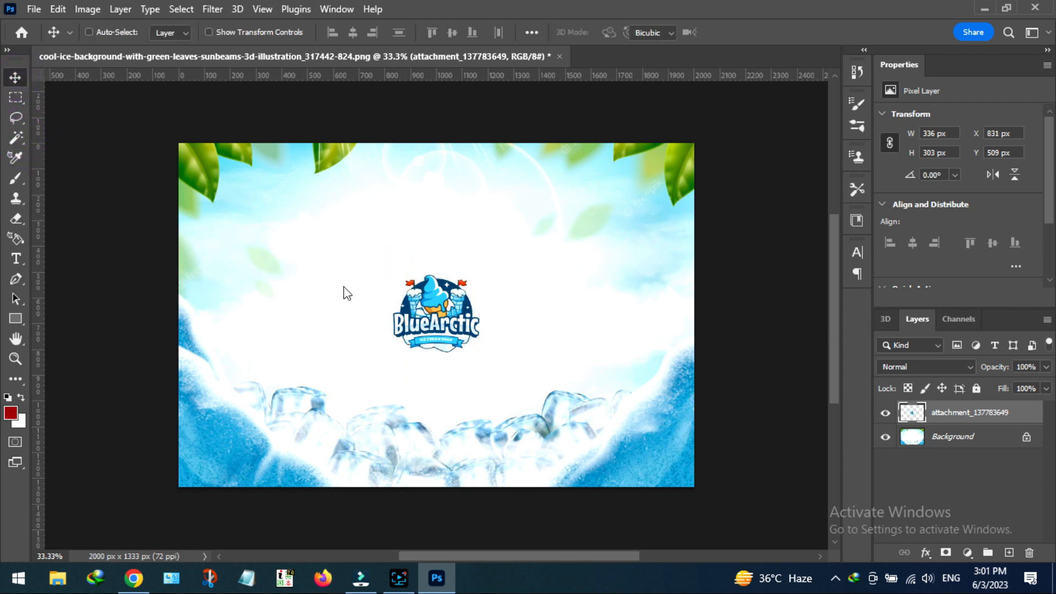
pyautogui.hotkey('ctrl', 't')
pyautogui.moveTo(396, 276); pyautogui.dragTo(320, 195)
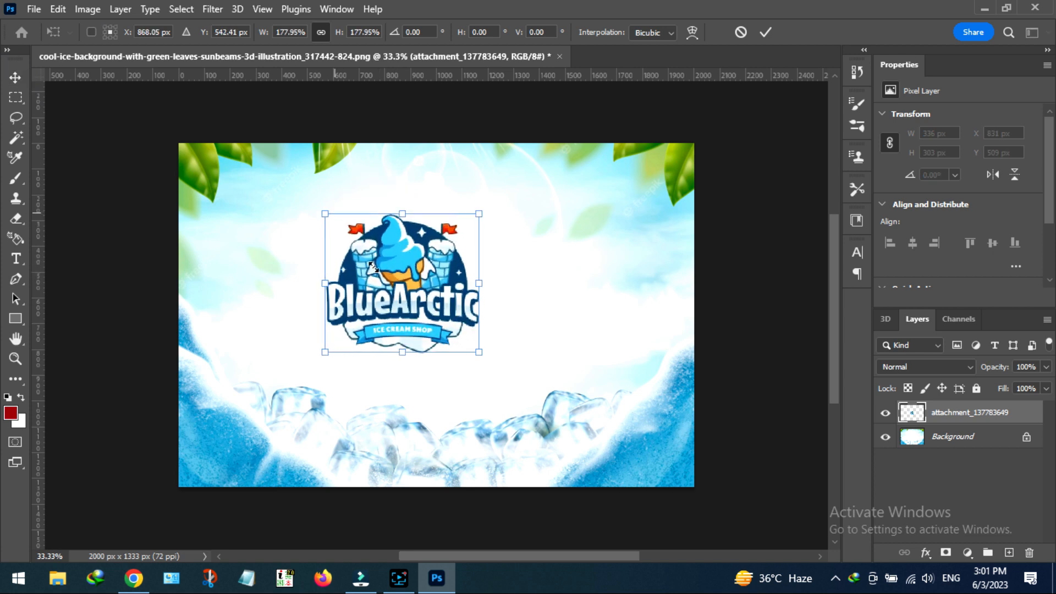
pyautogui.moveTo(395, 305); pyautogui.dragTo(289, 251)
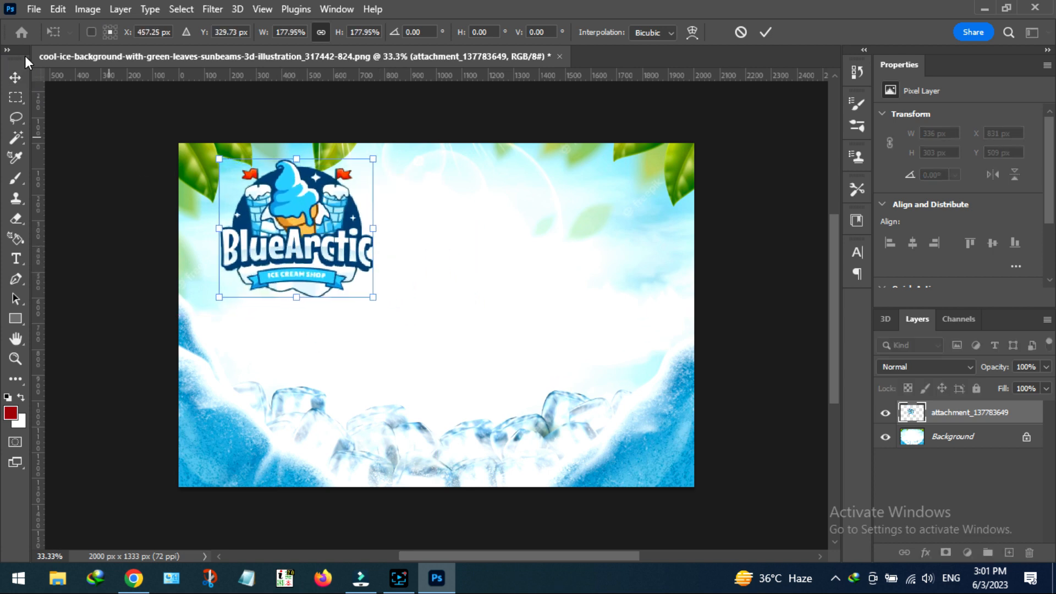
pyautogui.click(12, 73)
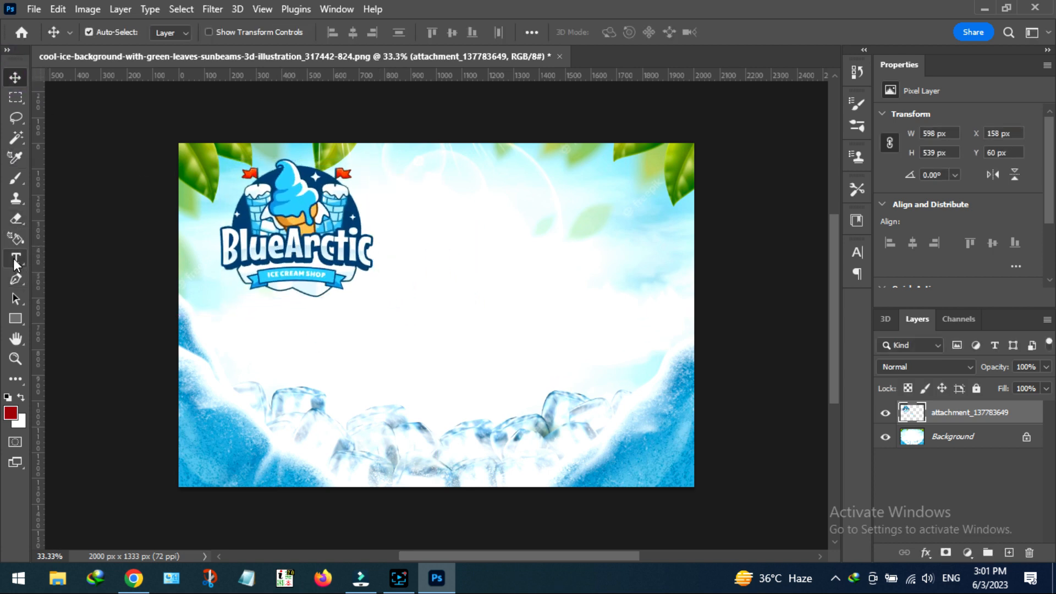
# Step: Place pngegg from Downloads as an embedded image, scale it to about 216% and position it over the banner's right half
pyautogui.click(33, 9)
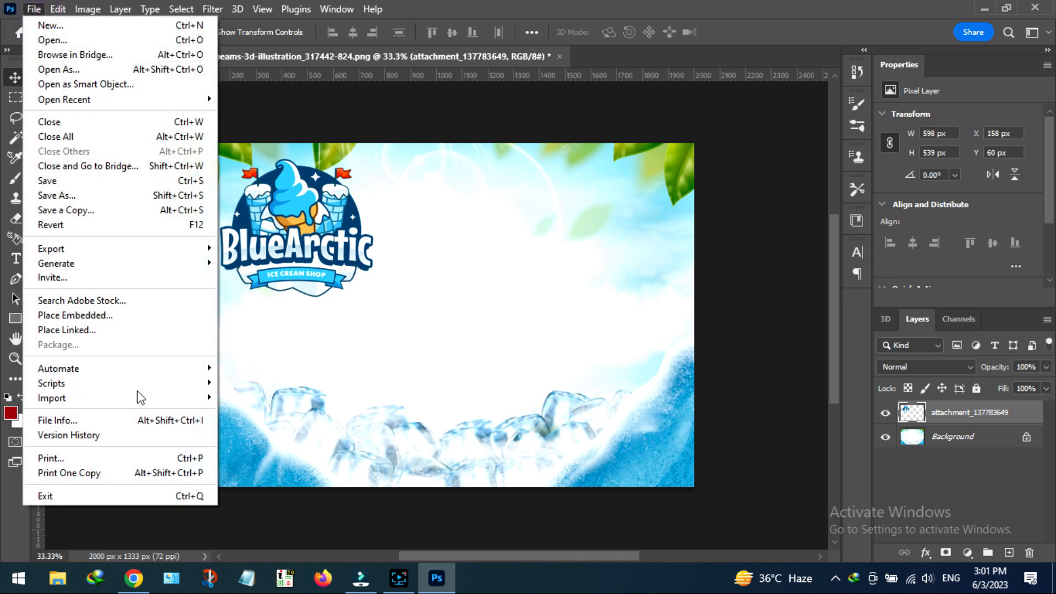
pyautogui.click(123, 314)
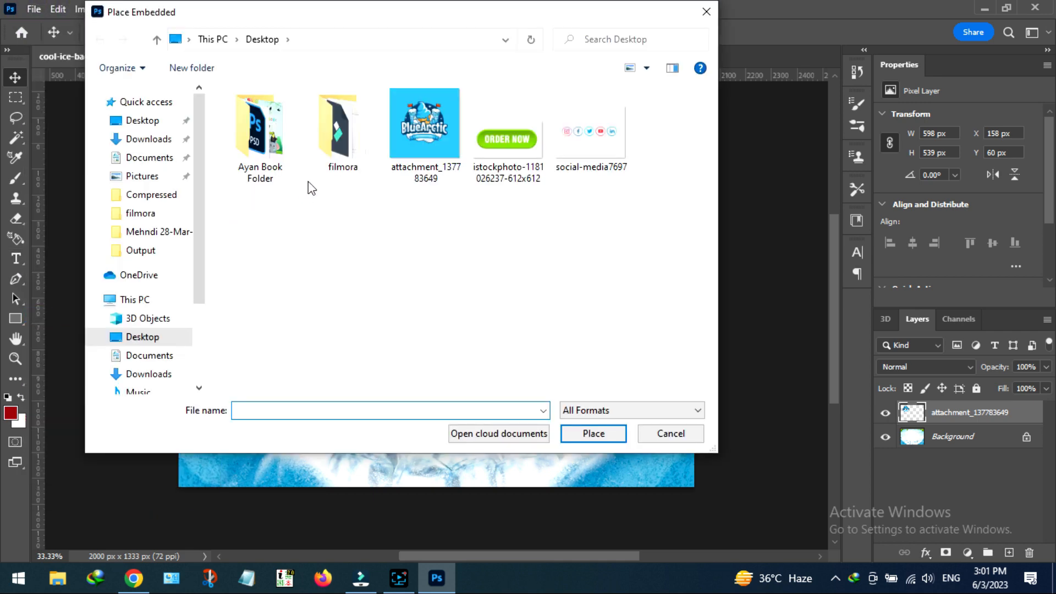
pyautogui.click(144, 139)
pyautogui.doubleClick(430, 154)
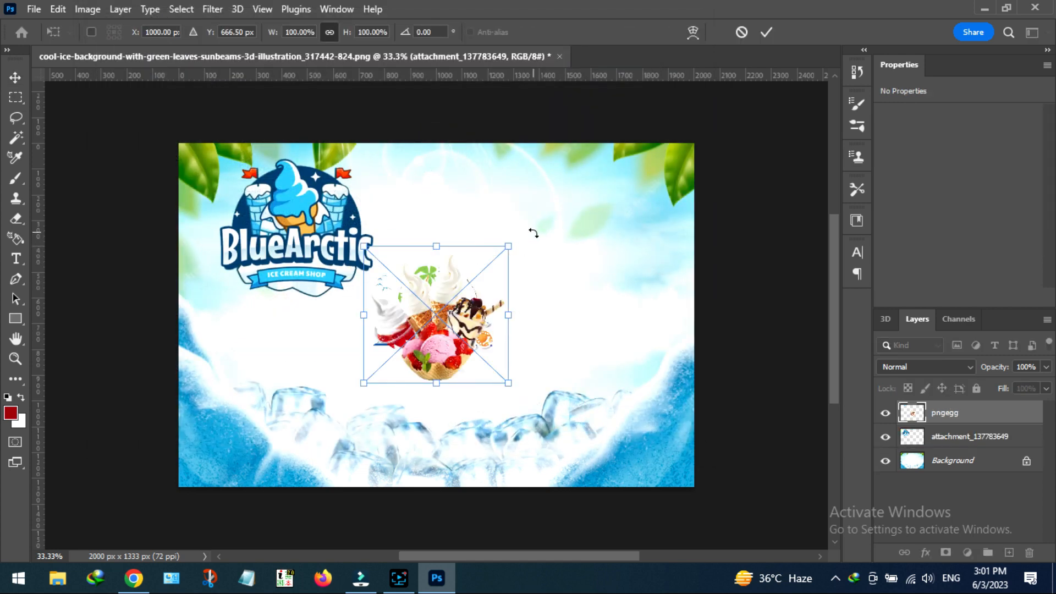
pyautogui.moveTo(505, 245); pyautogui.dragTo(678, 87)
pyautogui.moveTo(530, 243); pyautogui.dragTo(545, 306)
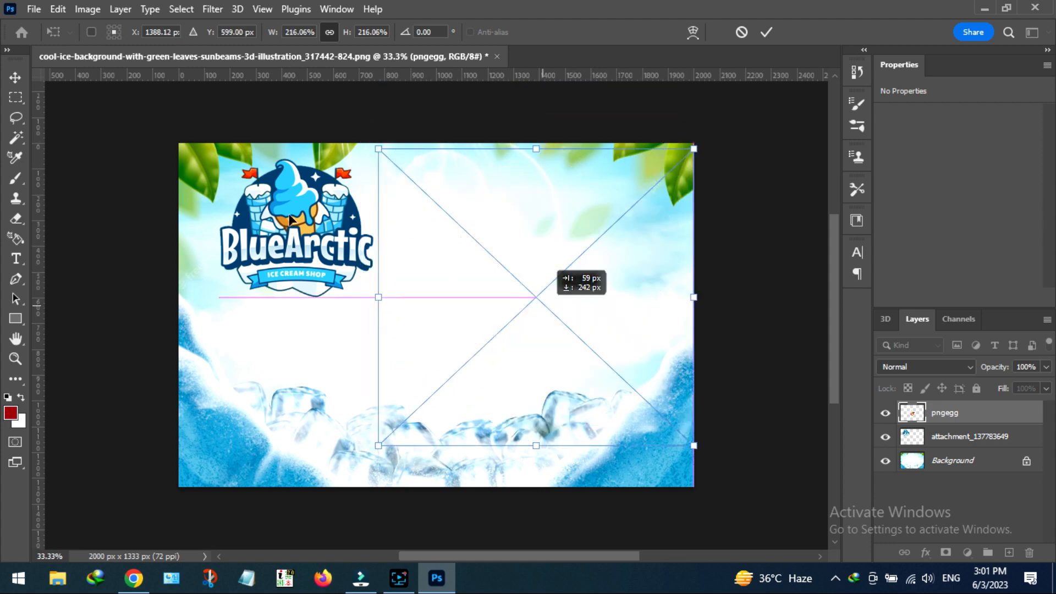
pyautogui.click(12, 71)
# Step: Add a Drop Shadow and a blue Outer Glow to the ice cream image layer
pyautogui.rightClick(982, 411)
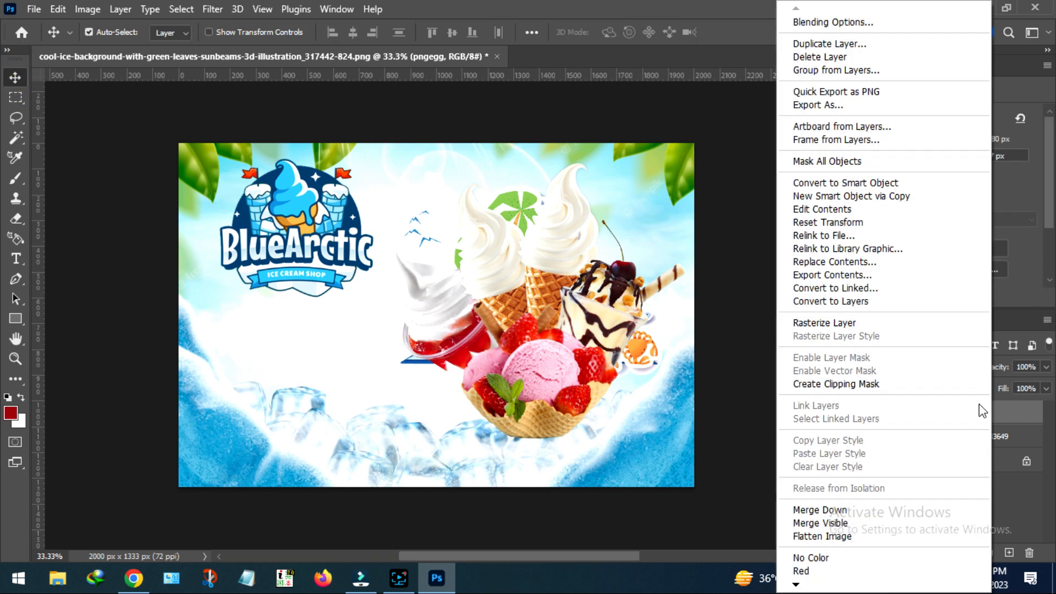
pyautogui.click(836, 21)
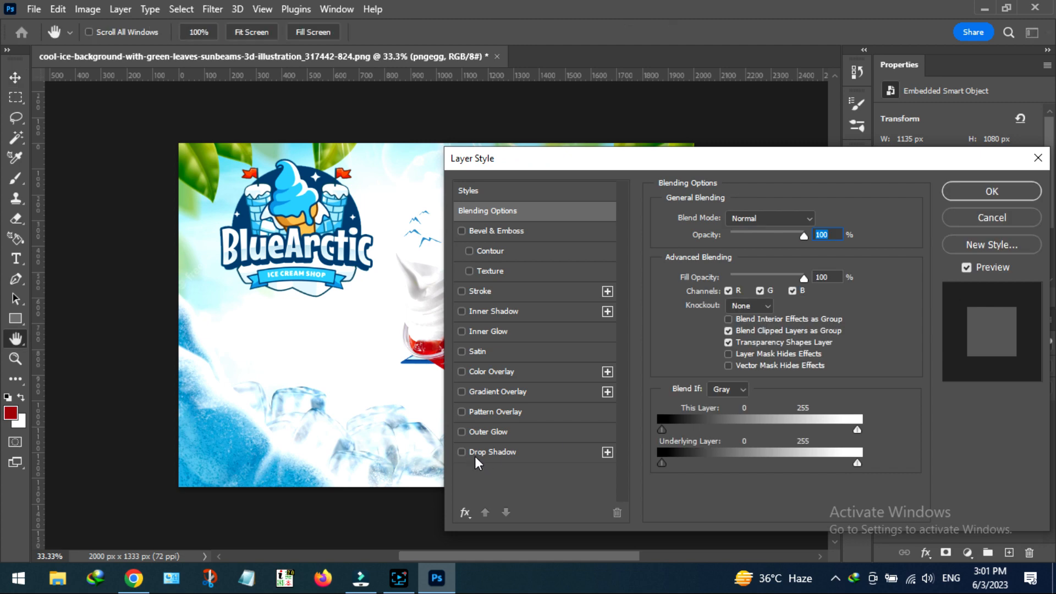
pyautogui.click(474, 454)
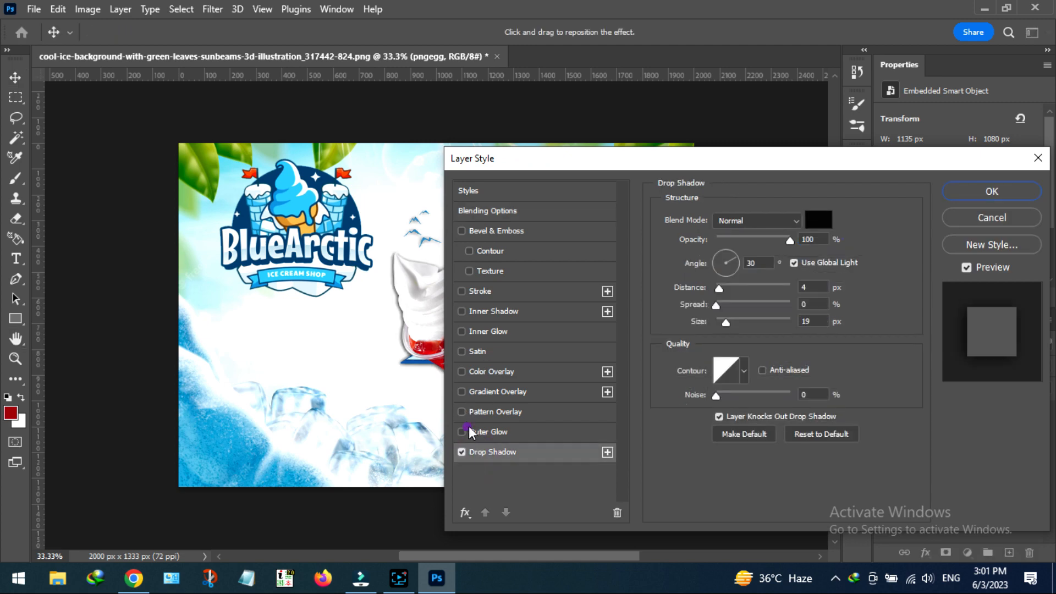
pyautogui.click(472, 432)
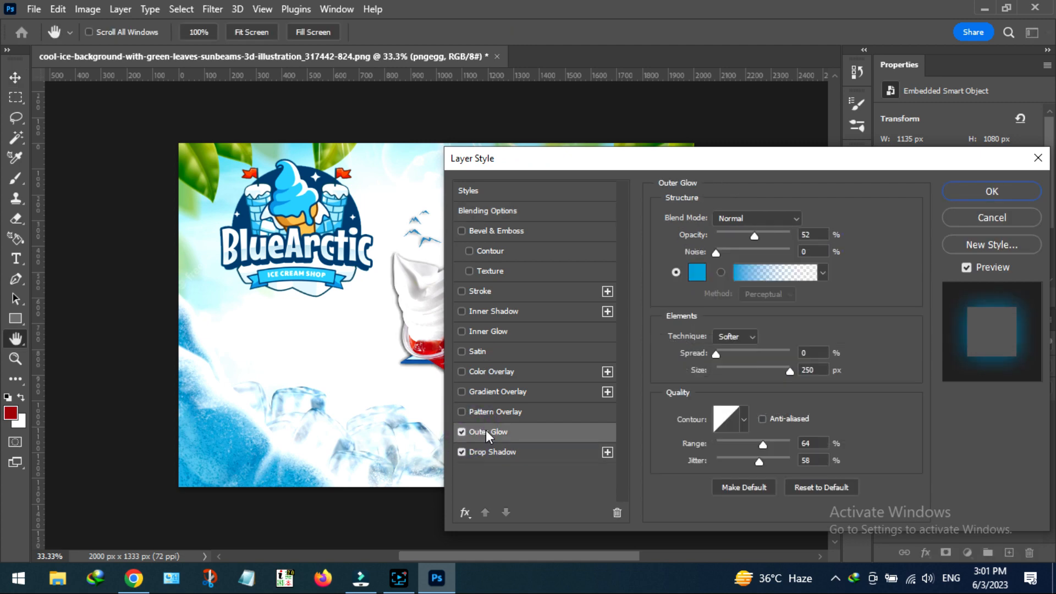
pyautogui.click(971, 195)
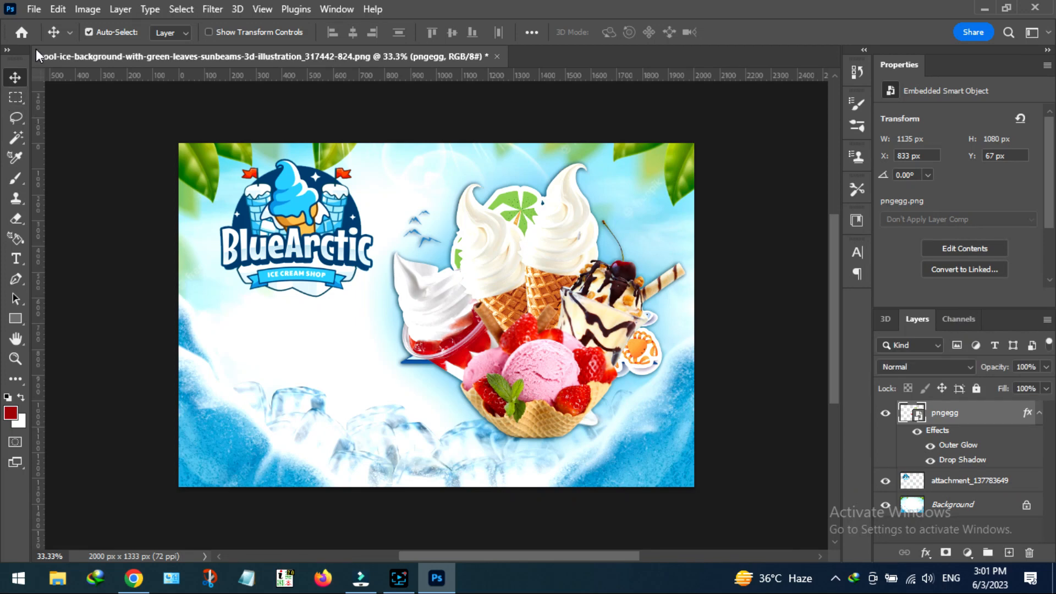
pyautogui.click(34, 11)
pyautogui.click(47, 312)
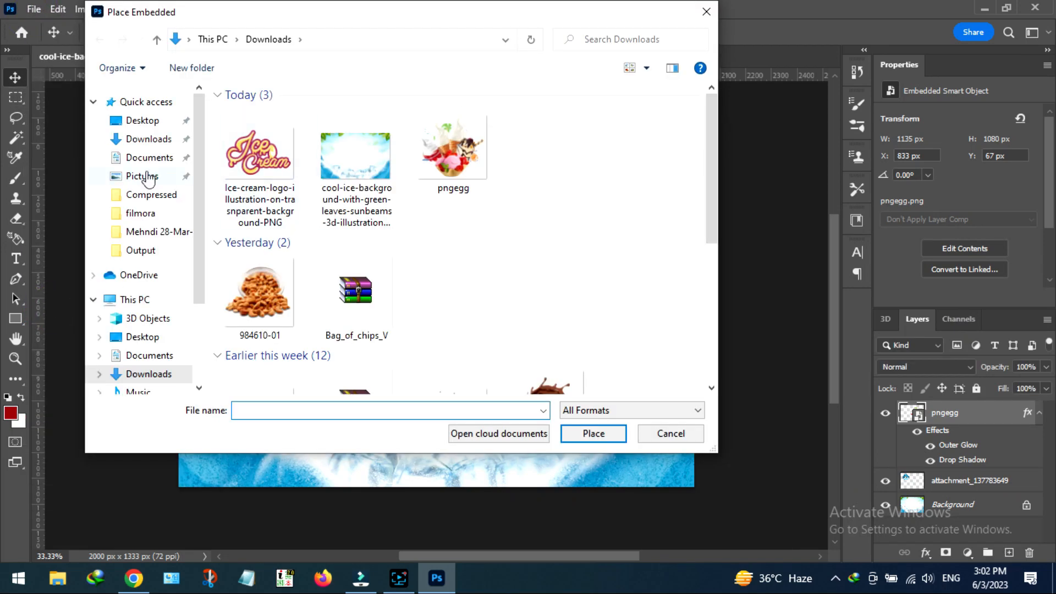
pyautogui.click(136, 120)
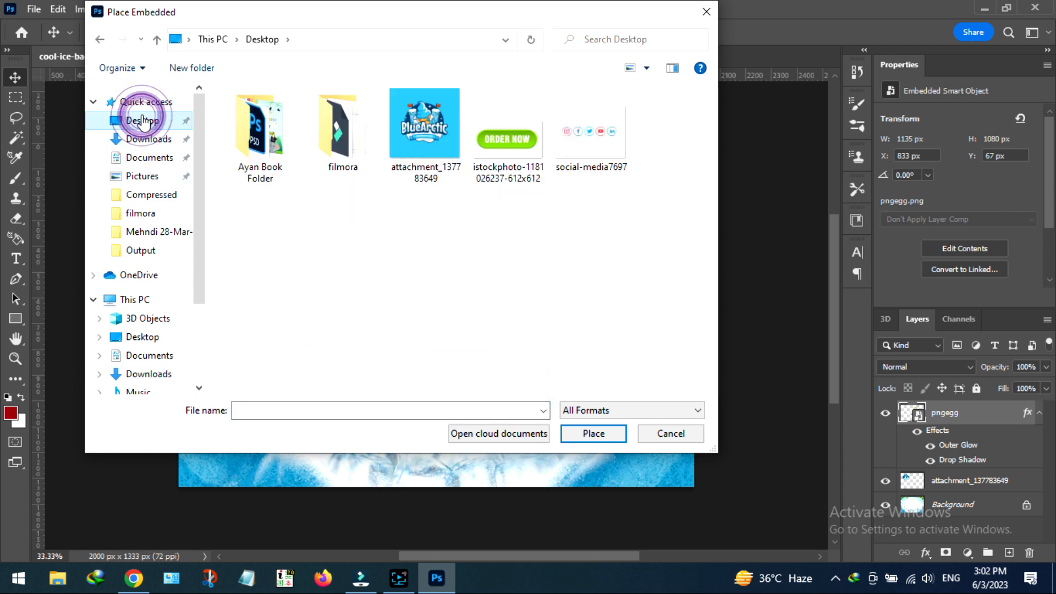
pyautogui.click(493, 165)
pyautogui.doubleClick(494, 165)
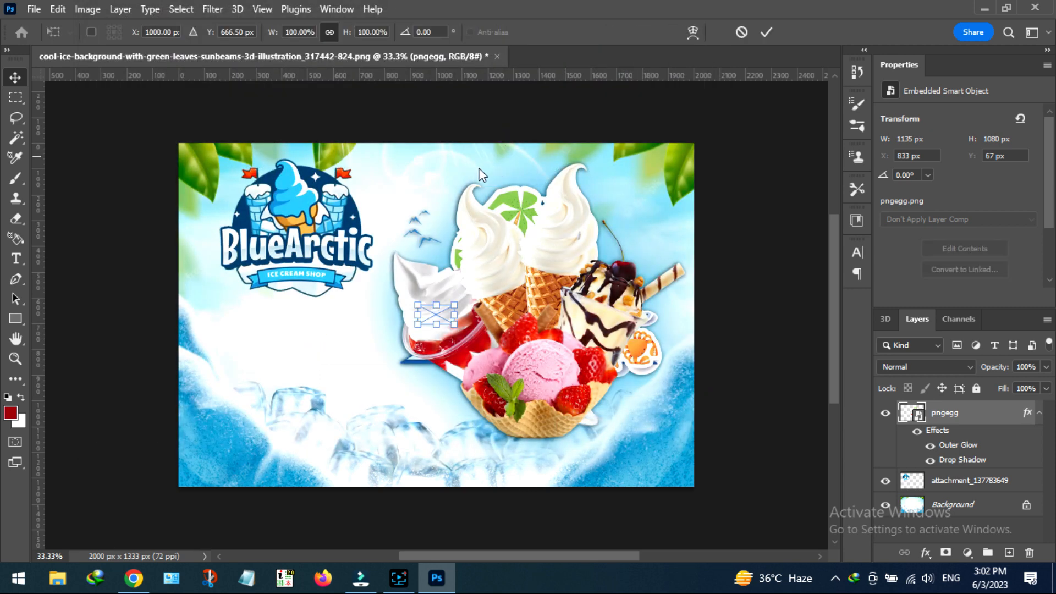
pyautogui.moveTo(416, 328); pyautogui.dragTo(323, 374)
pyautogui.click(15, 77)
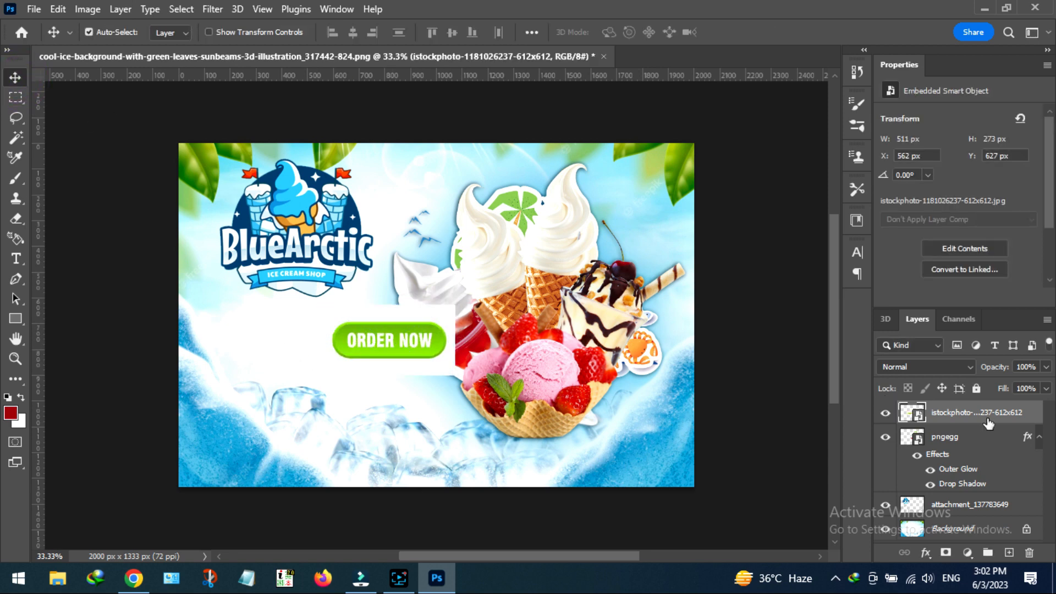
# Step: Rasterize the ORDER NOW layer to delete its white background, and move the button onto the ice at the banner's lower left
pyautogui.rightClick(977, 412)
pyautogui.click(796, 322)
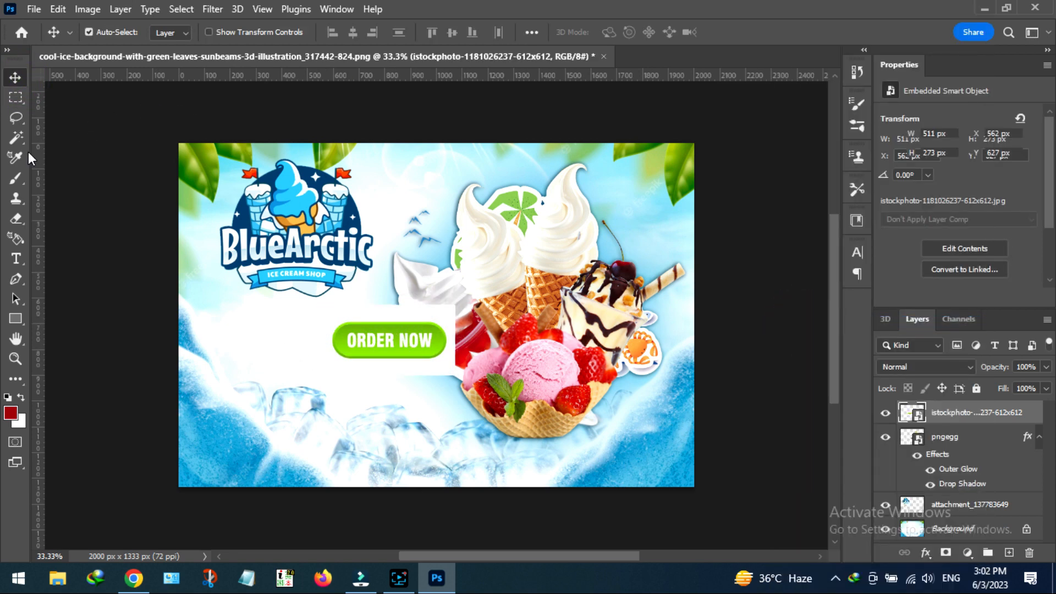
pyautogui.click(15, 137)
pyautogui.click(401, 311)
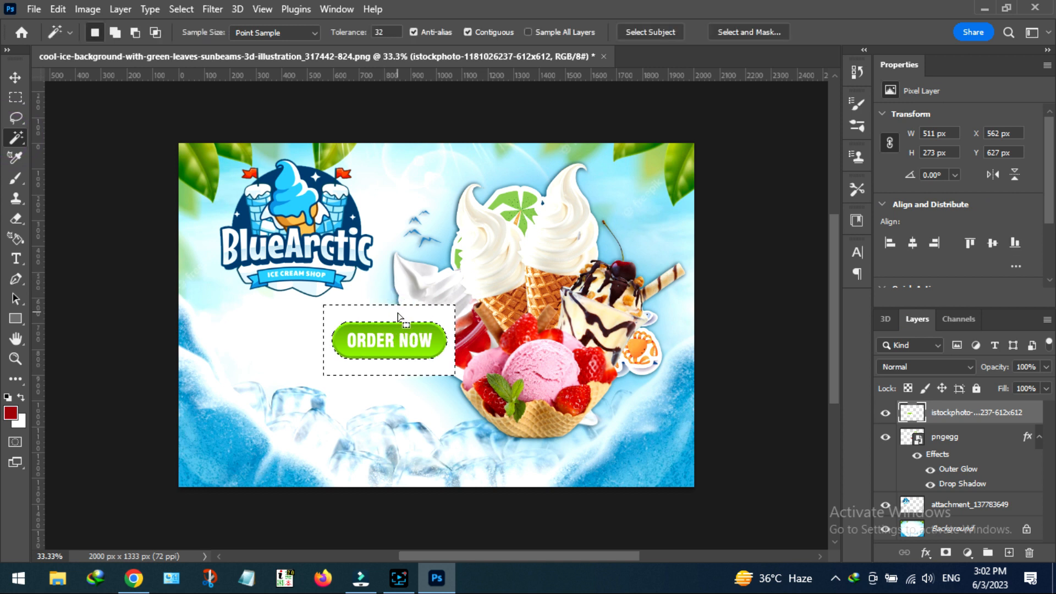
pyautogui.press('Delete')
pyautogui.hotkey('ctrl', 'd')
pyautogui.click(15, 77)
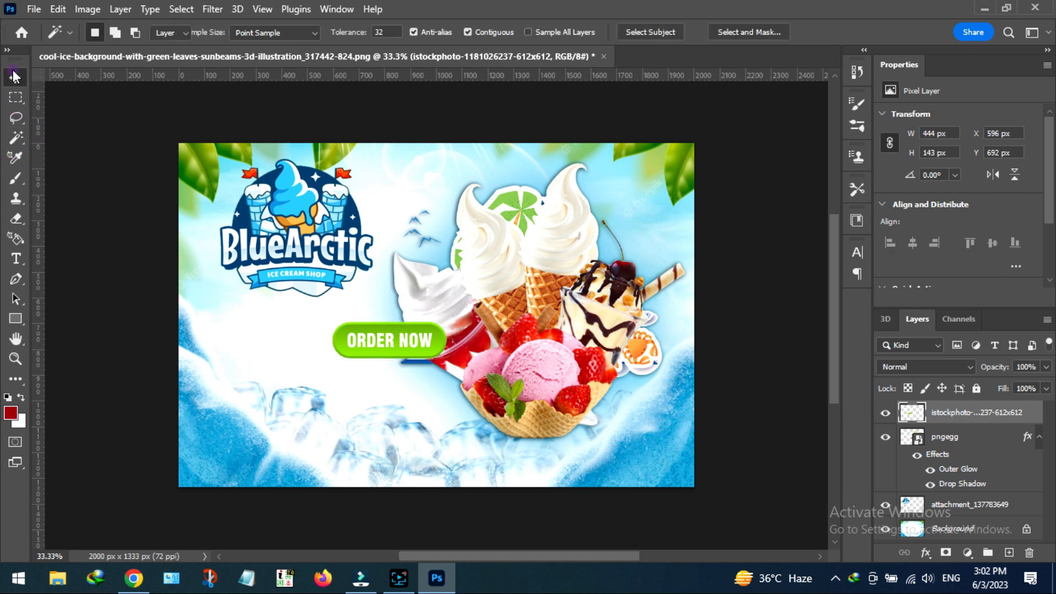
pyautogui.moveTo(375, 337); pyautogui.dragTo(282, 410)
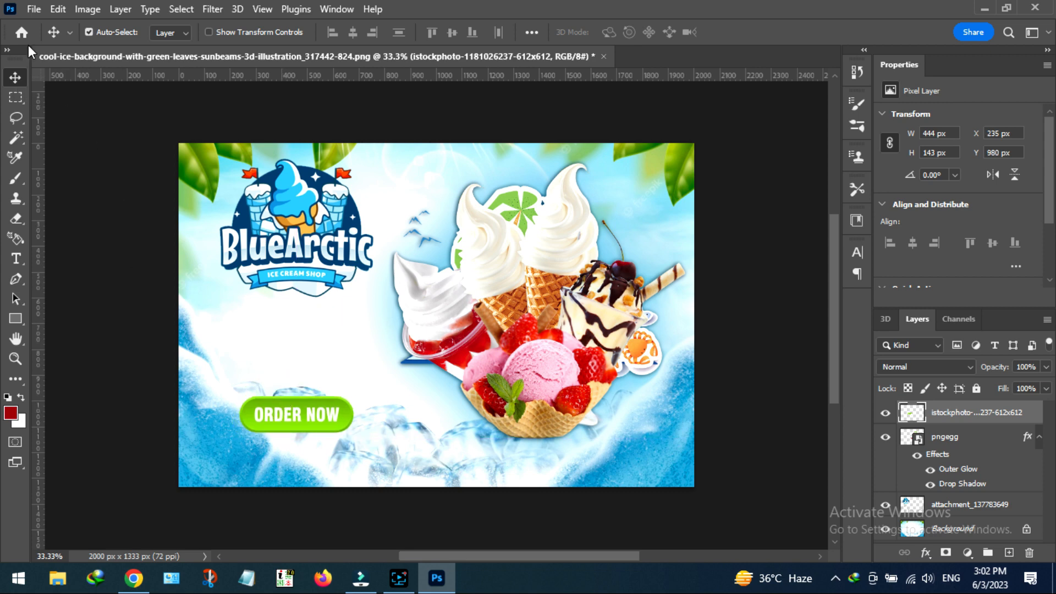
# Step: Place the social-media7697 image as an embedded layer at its default size
pyautogui.click(38, 16)
pyautogui.click(159, 312)
pyautogui.doubleClick(618, 138)
pyautogui.press('Return')
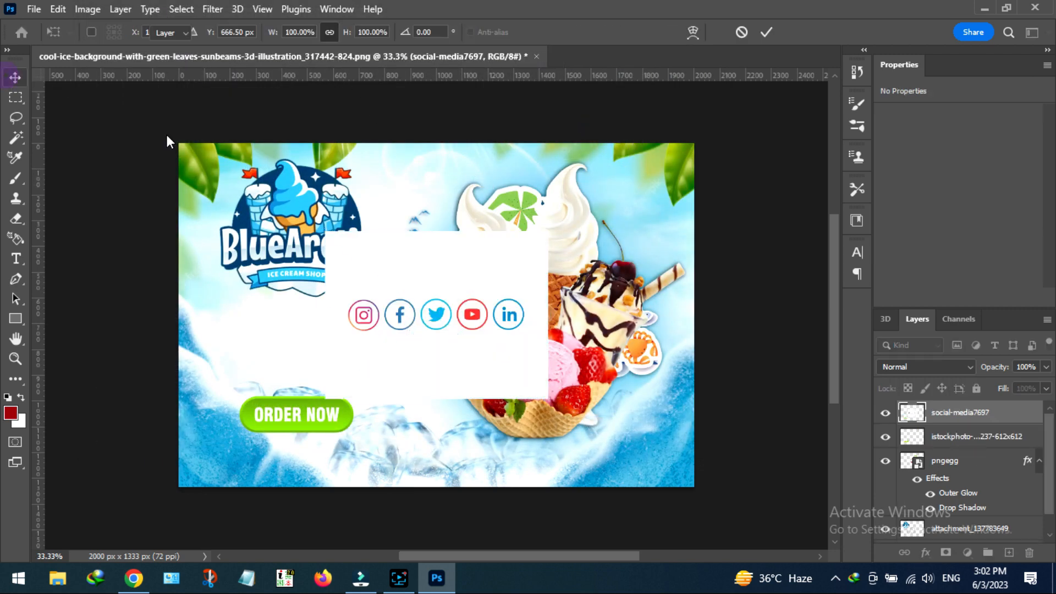
# Step: Rasterize the social media layer to delete its white background, and move the icons directly below the ORDER NOW button
pyautogui.rightClick(1005, 418)
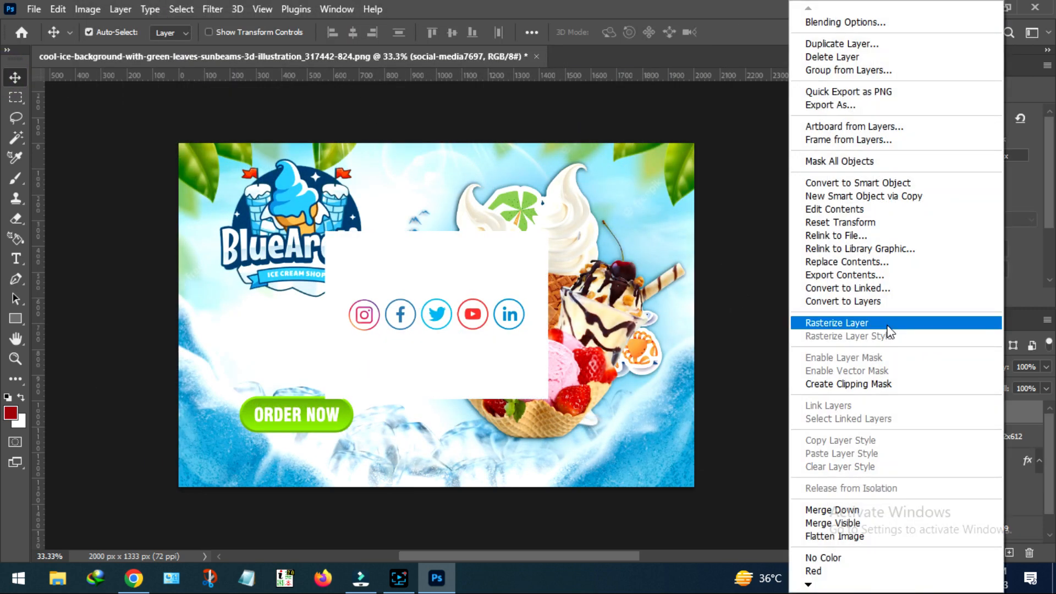
pyautogui.press('Escape')
pyautogui.press('w')
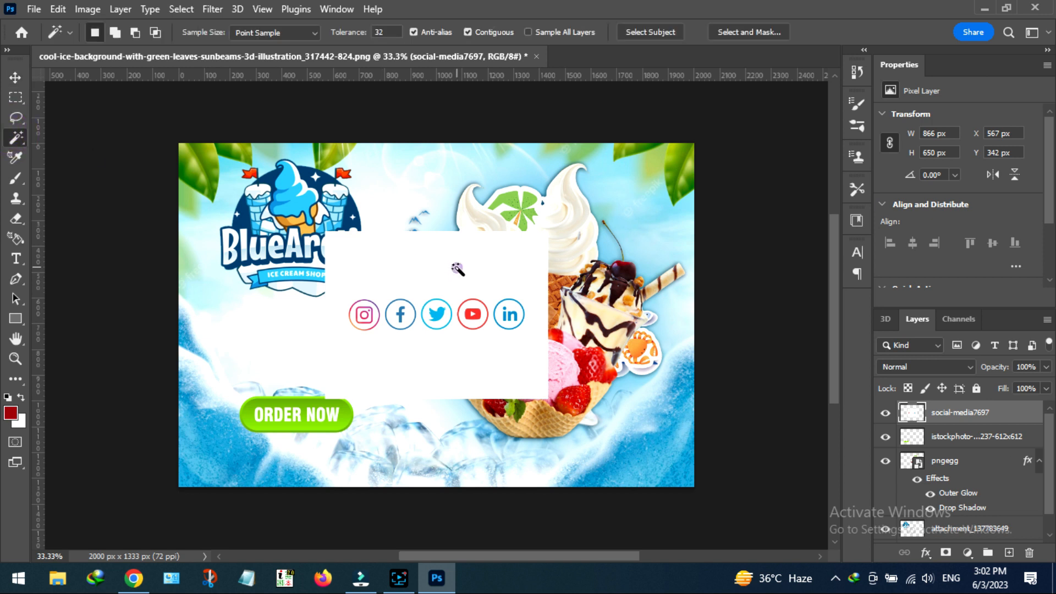
pyautogui.click(457, 268)
pyautogui.press('Delete')
pyautogui.hotkey('ctrl', 'd')
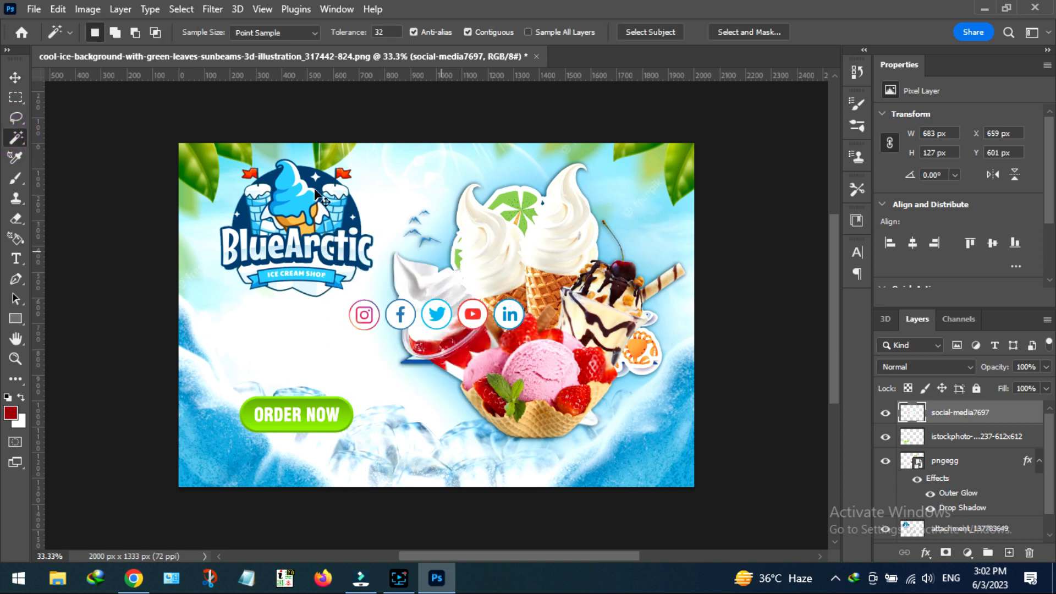
pyautogui.press('v')
pyautogui.moveTo(470, 312); pyautogui.dragTo(331, 455)
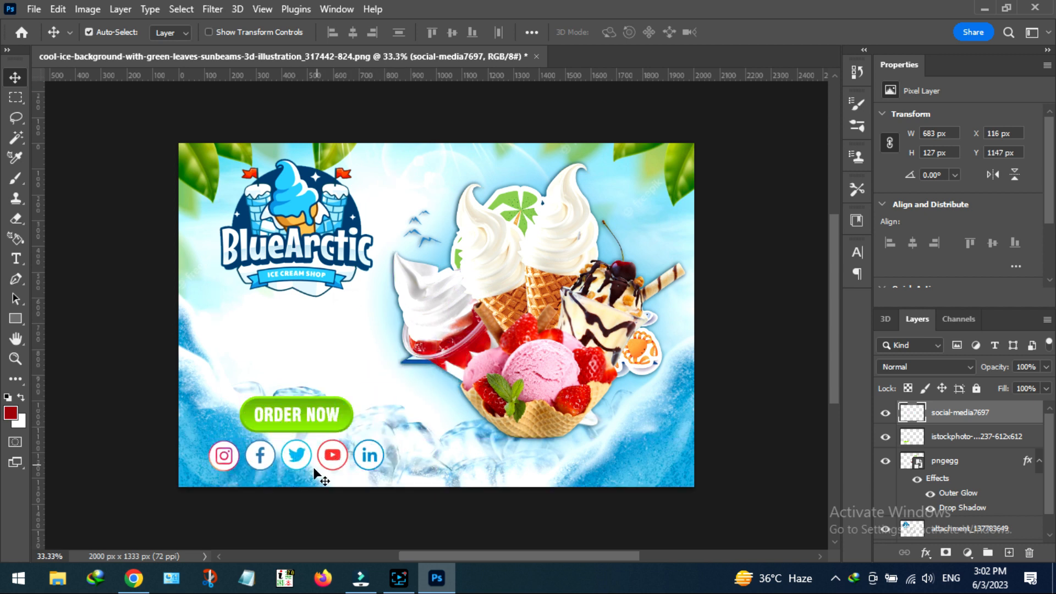
# Step: Recolor the ORDER NOW button blue by adjusting its hue and saturation
pyautogui.click(322, 427)
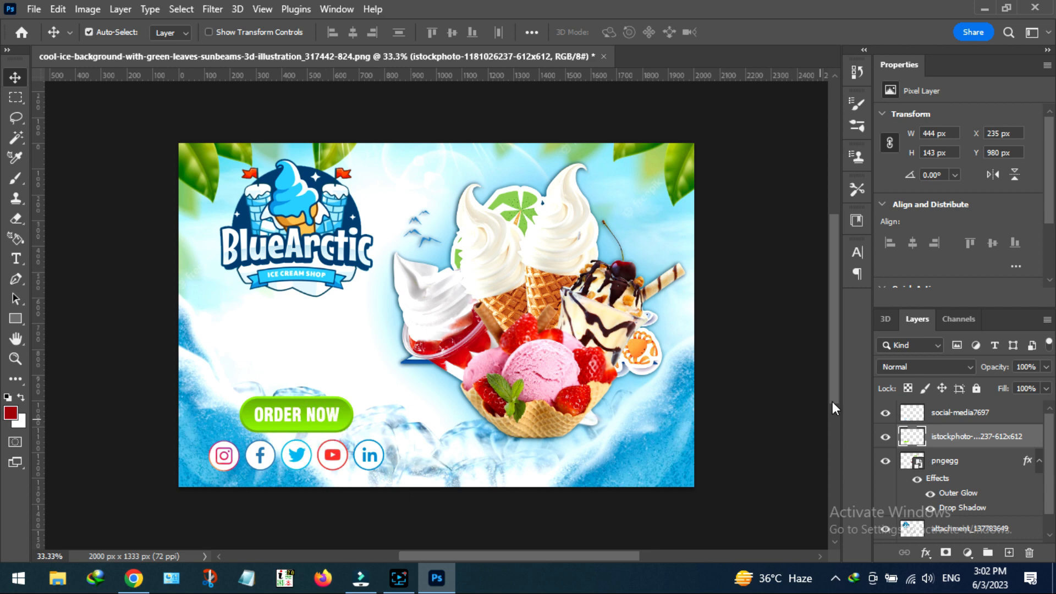
pyautogui.hotkey('ctrl', 'u')
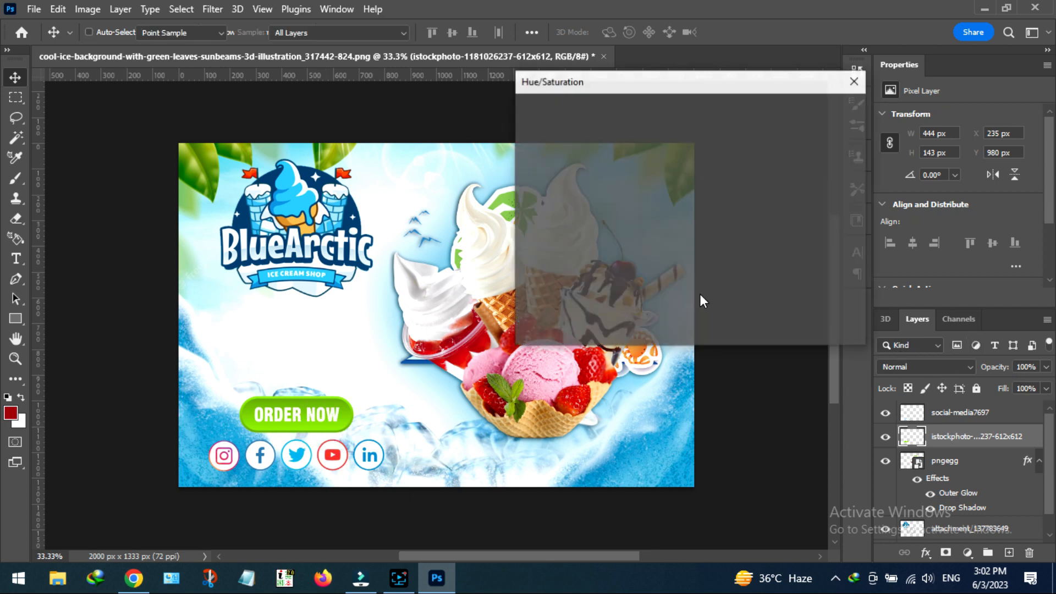
pyautogui.click(666, 193)
pyautogui.click(678, 193)
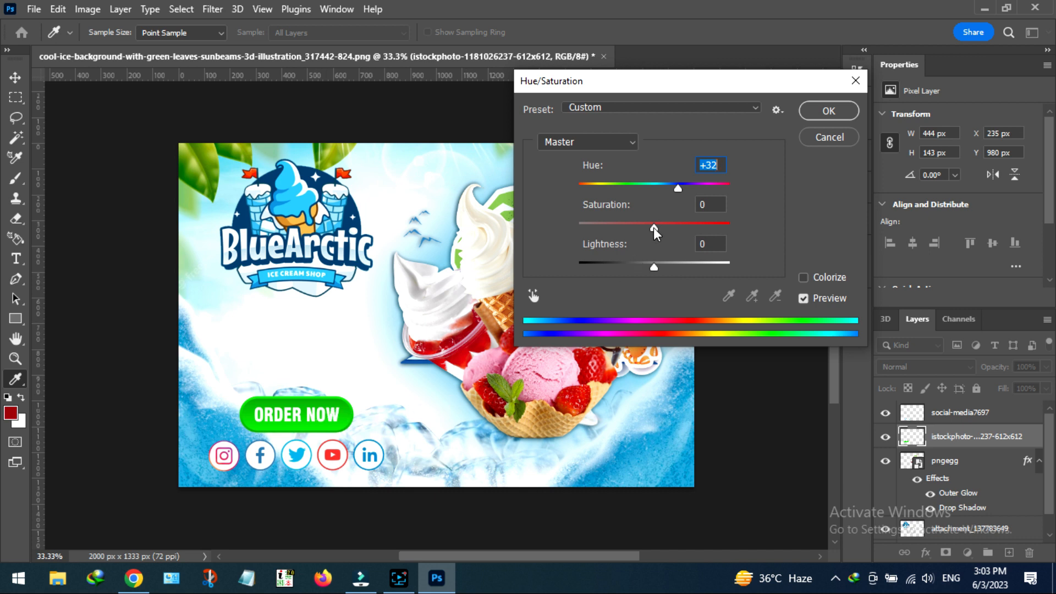
pyautogui.moveTo(653, 226); pyautogui.dragTo(677, 227)
pyautogui.click(612, 251)
pyautogui.moveTo(674, 186); pyautogui.dragTo(708, 189)
pyautogui.click(825, 112)
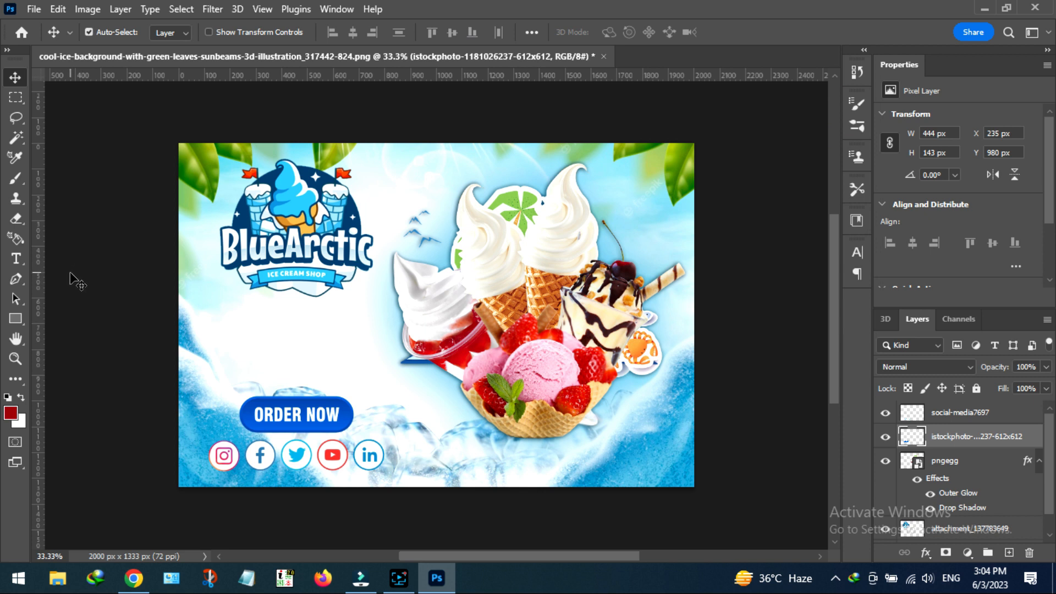
# Step: Add horizontal text reading "ALL OF YOUR'S FAVORITE ICE CREAM" in the empty area below the BlueArctic logo
pyautogui.click(21, 266)
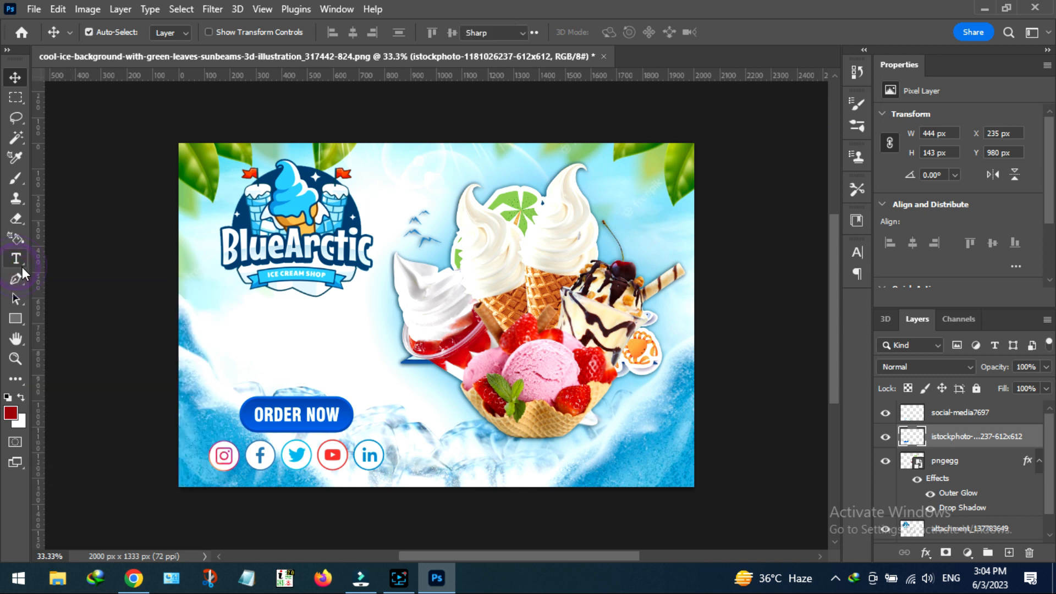
pyautogui.rightClick(15, 259)
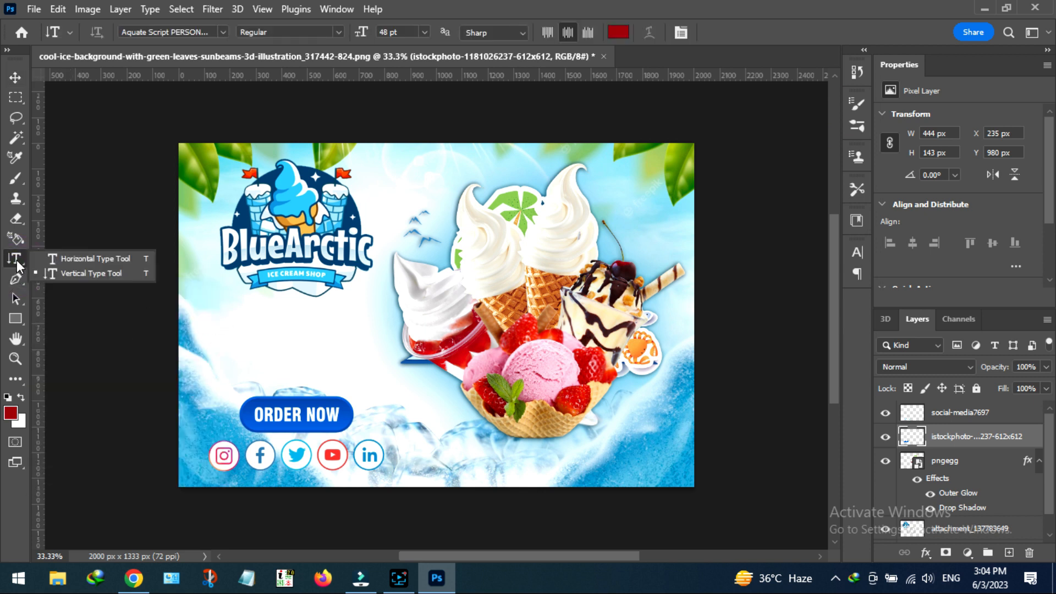
pyautogui.click(92, 258)
pyautogui.click(223, 324)
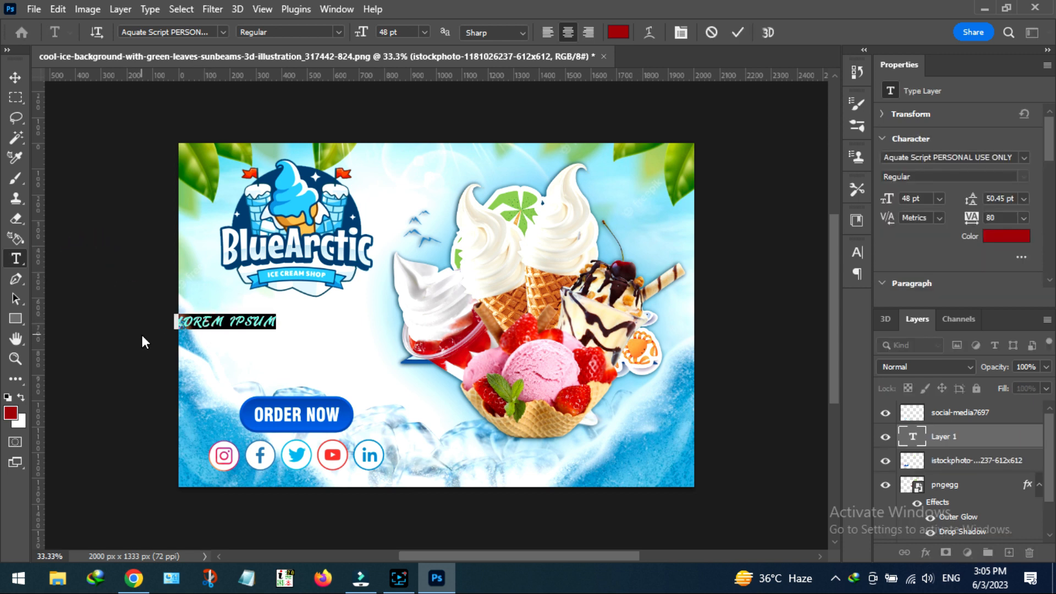
pyautogui.write('ALL DEY')
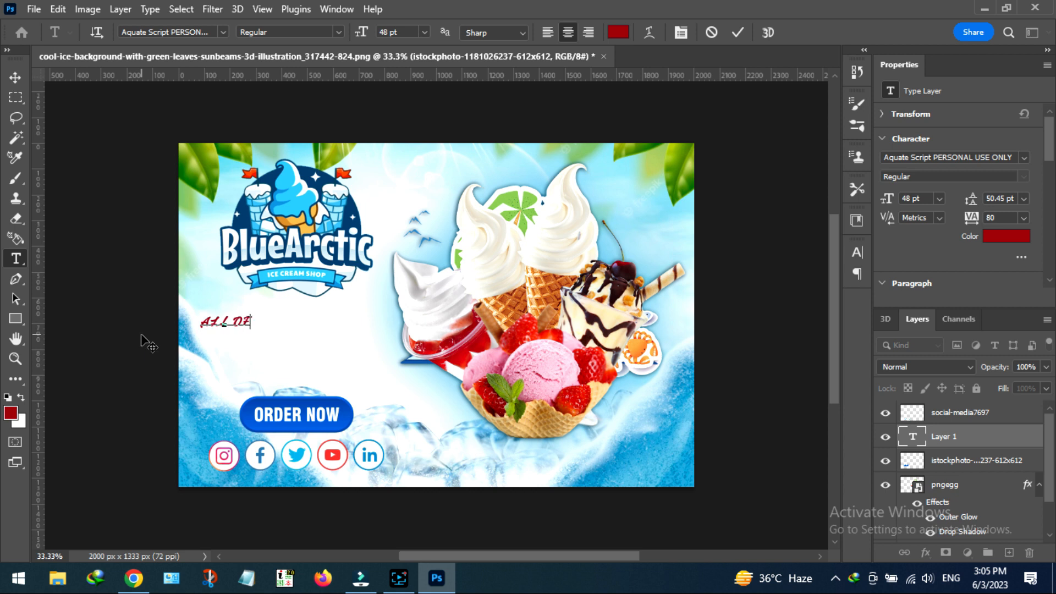
pyautogui.write('O')
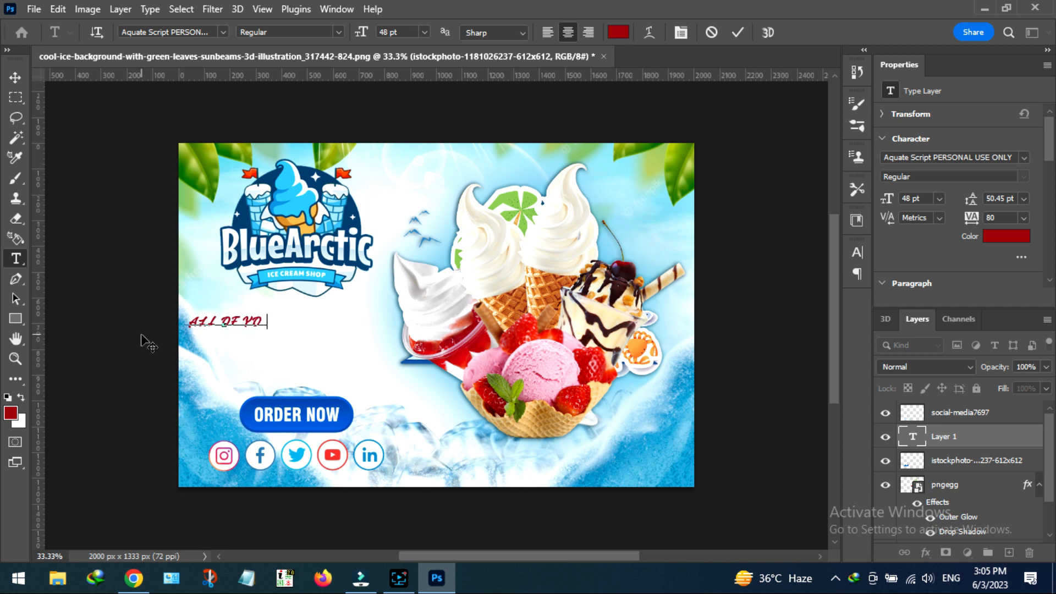
pyautogui.write("UR'S F")
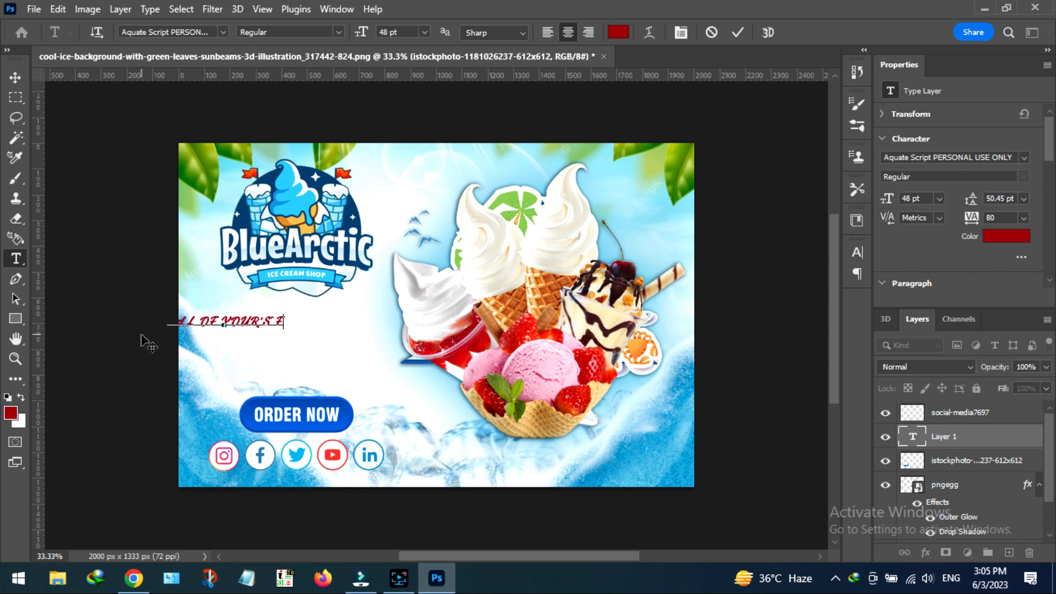
pyautogui.write('AVORIT')
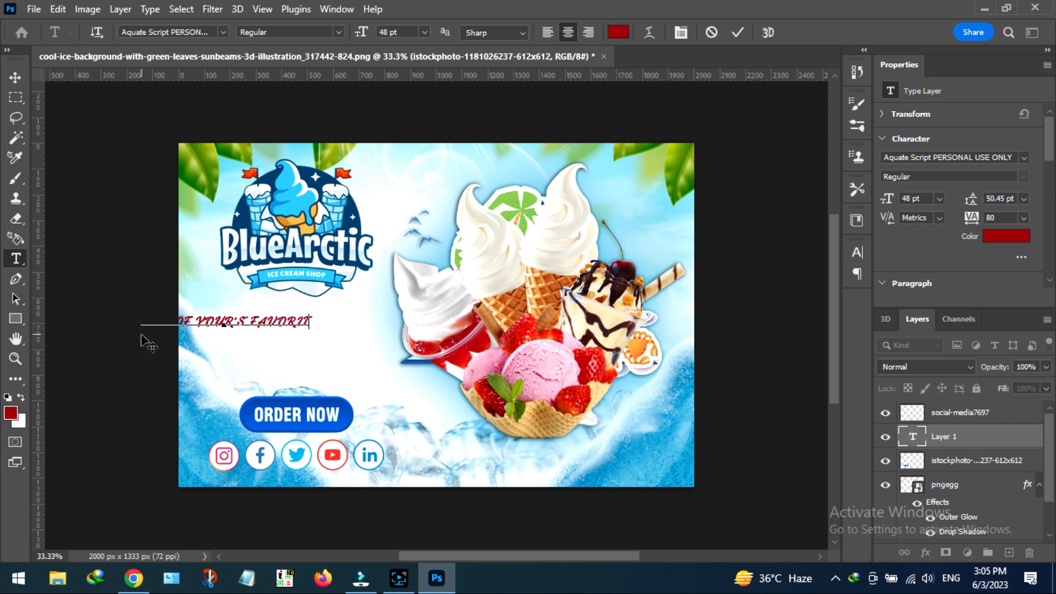
pyautogui.write('E ICE')
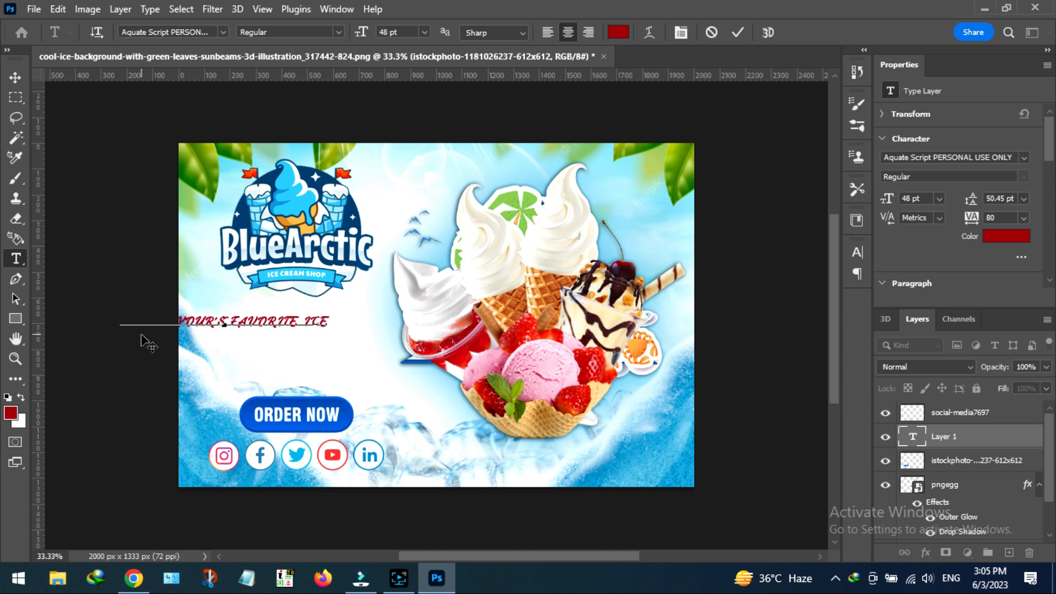
pyautogui.write(' CRE')
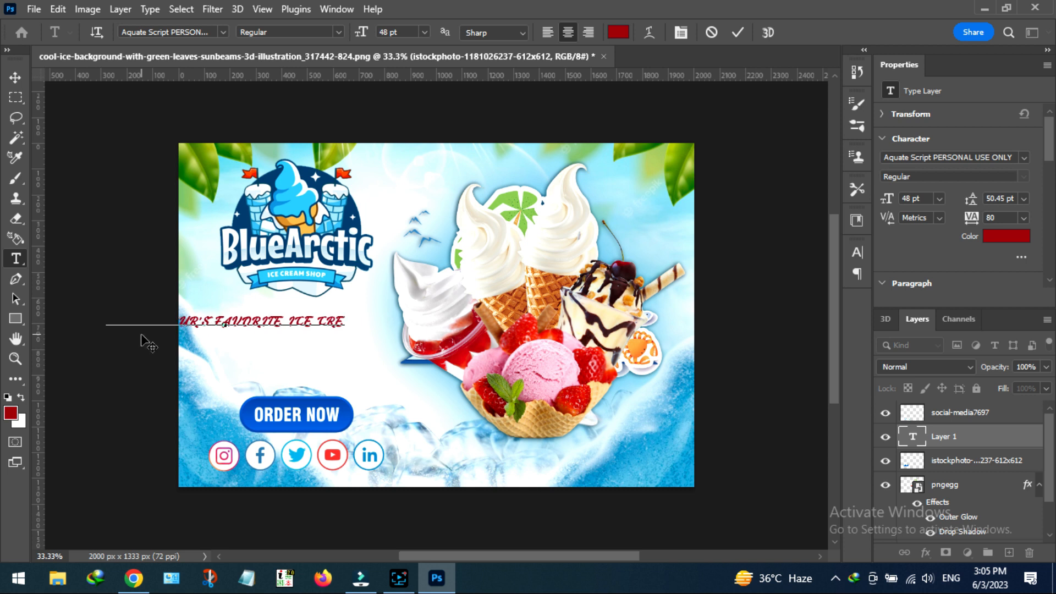
pyautogui.write('AM')
# Step: Break the text onto a second line before "ICE CREAM" and move it centrally between the logo and the ORDER NOW button
pyautogui.click(278, 325)
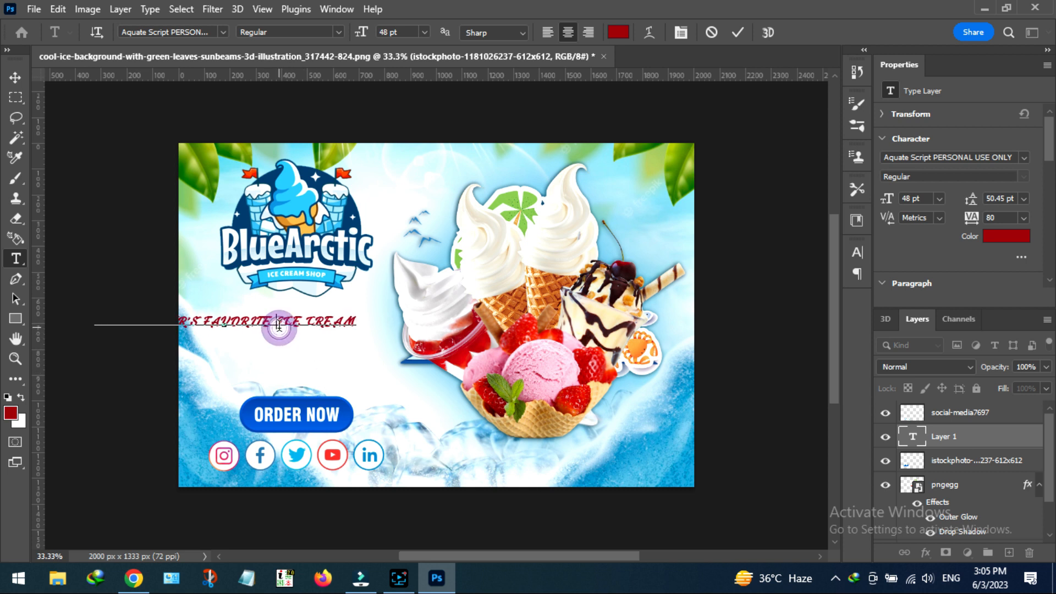
pyautogui.press('Return')
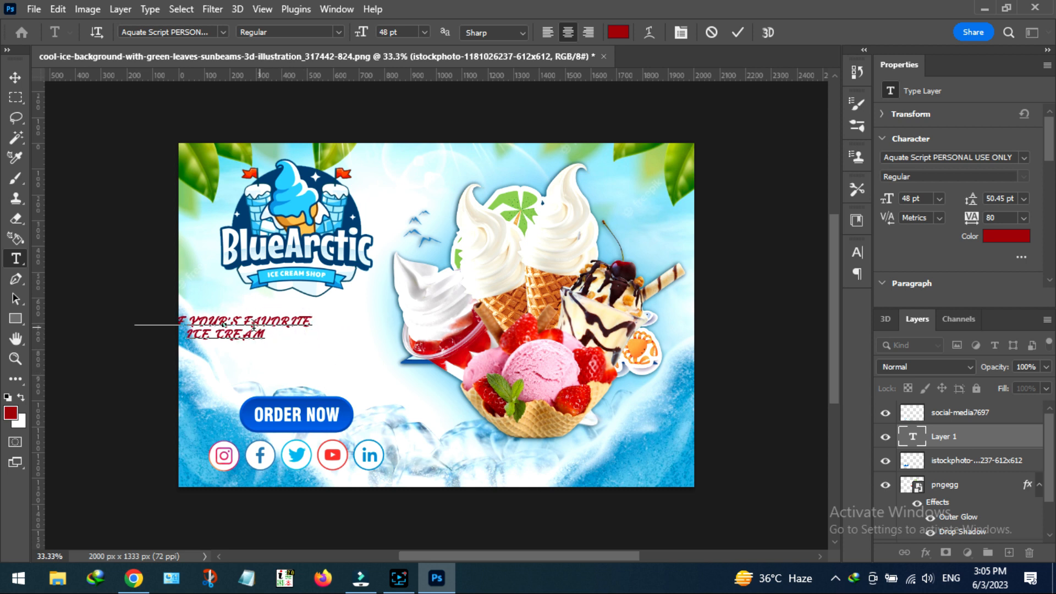
pyautogui.click(15, 77)
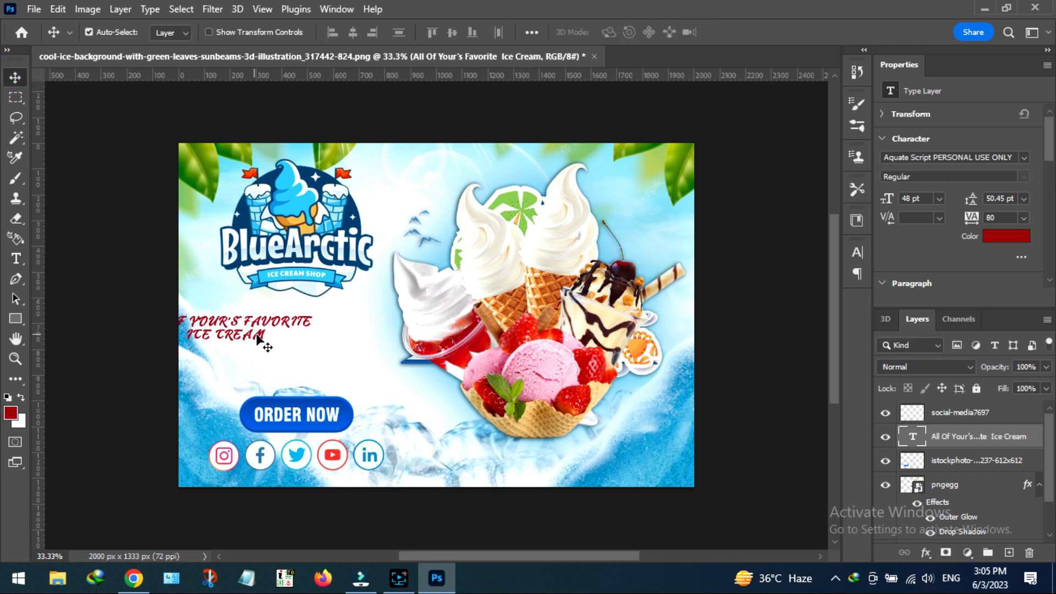
pyautogui.moveTo(257, 336); pyautogui.dragTo(342, 400)
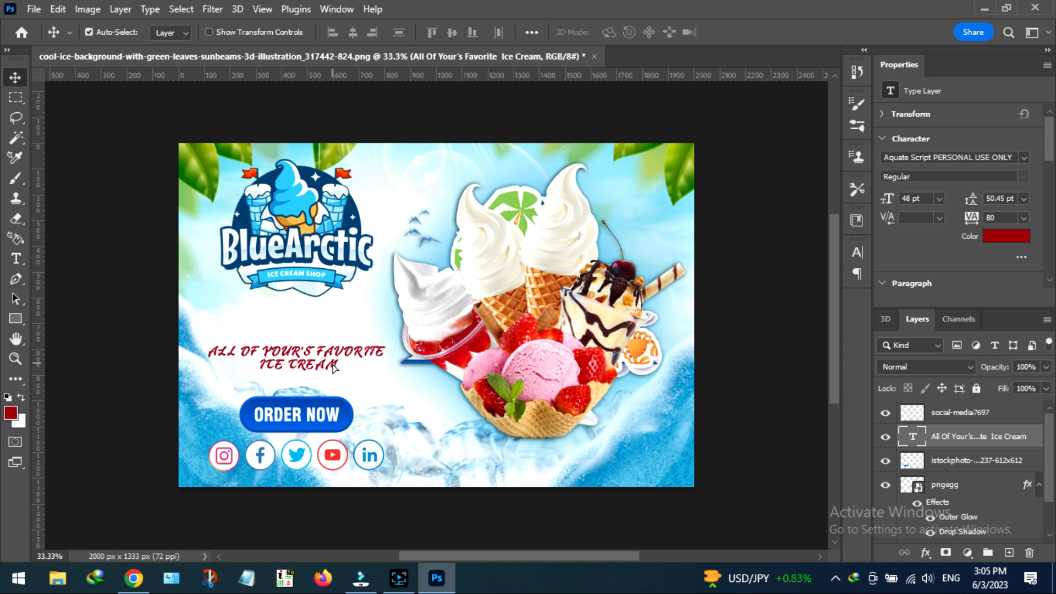
# Step: Set the font of the "ALL OF YOUR'S FAVORITE" line to Montserrat Medium
pyautogui.click(16, 258)
pyautogui.click(254, 351)
pyautogui.doubleClick(256, 350)
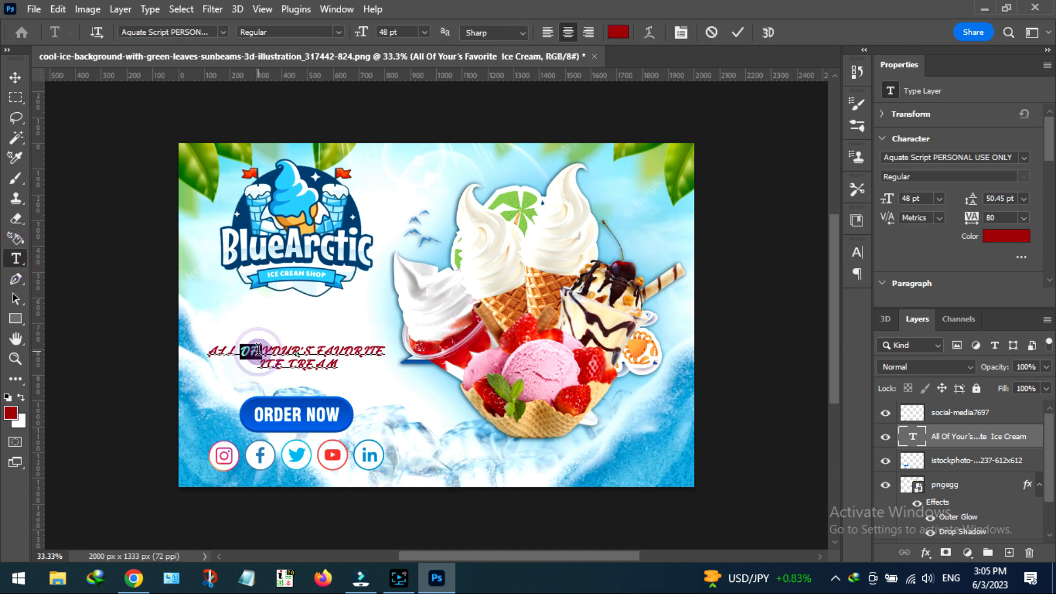
pyautogui.tripleClick(256, 350)
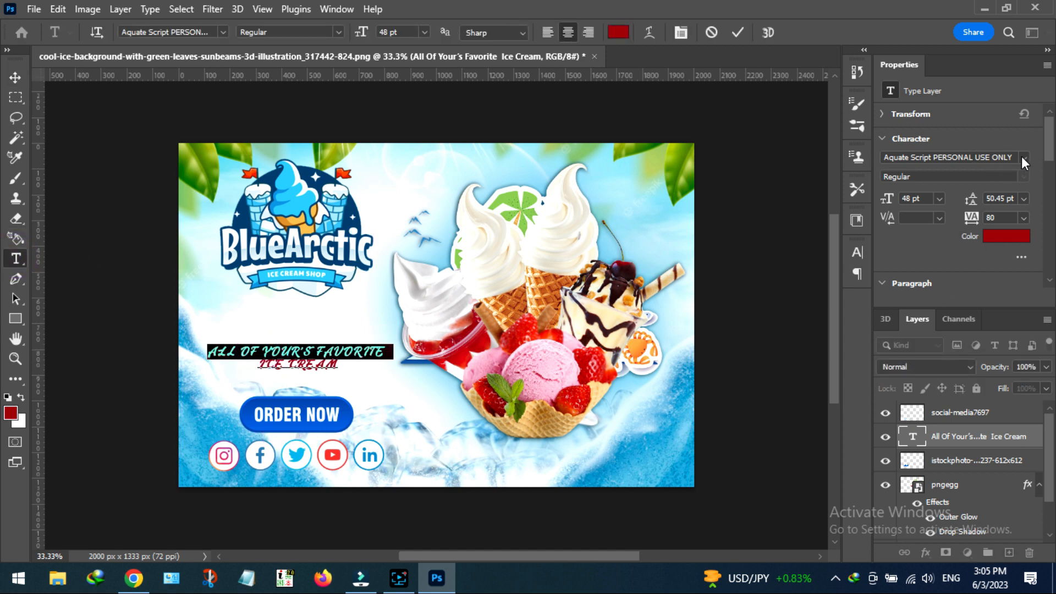
pyautogui.click(1023, 157)
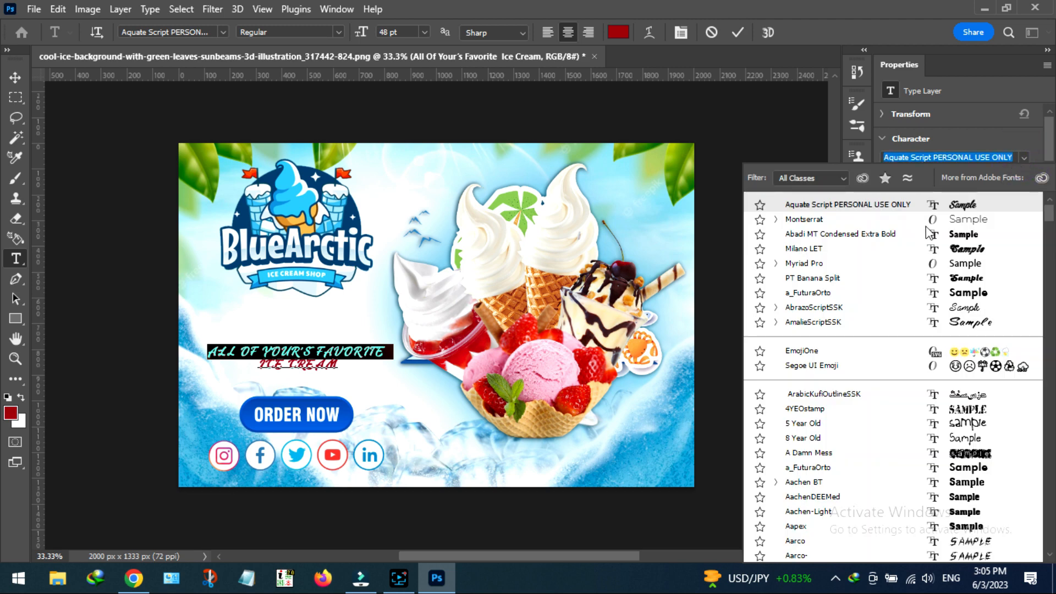
pyautogui.click(892, 219)
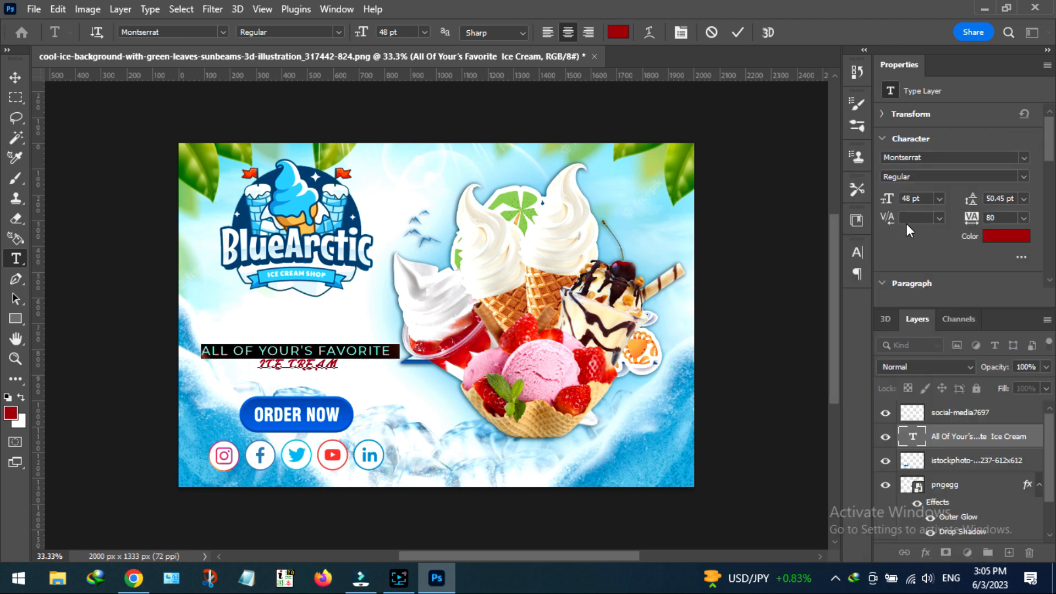
pyautogui.click(1020, 175)
pyautogui.click(910, 290)
# Step: Recolor the "ALL OF YOUR'S FAVORITE" line with the logo's dark blue, #004371, and change its style to Bold
pyautogui.click(1006, 236)
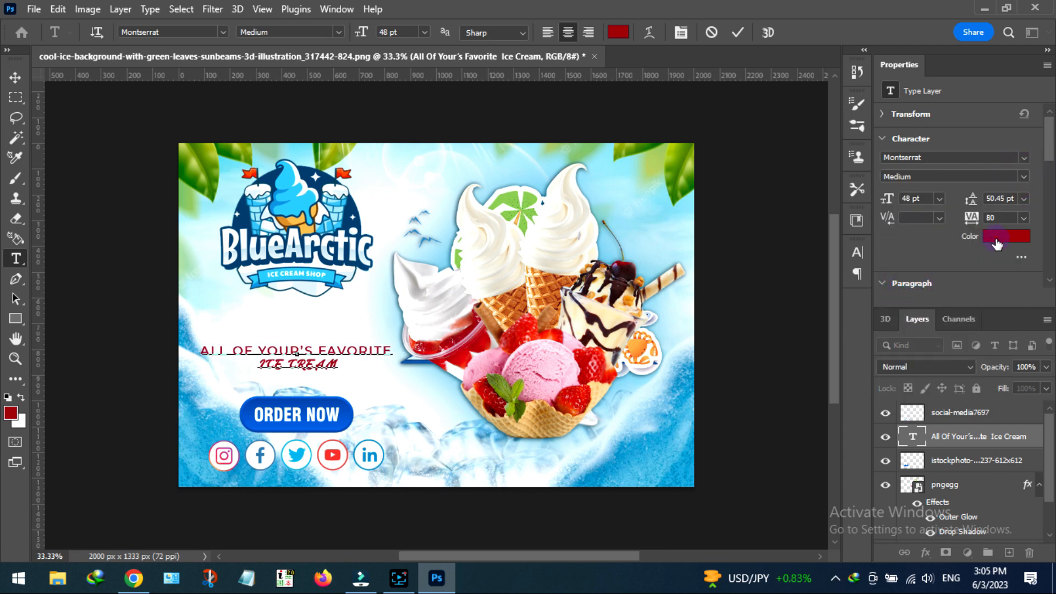
pyautogui.click(333, 234)
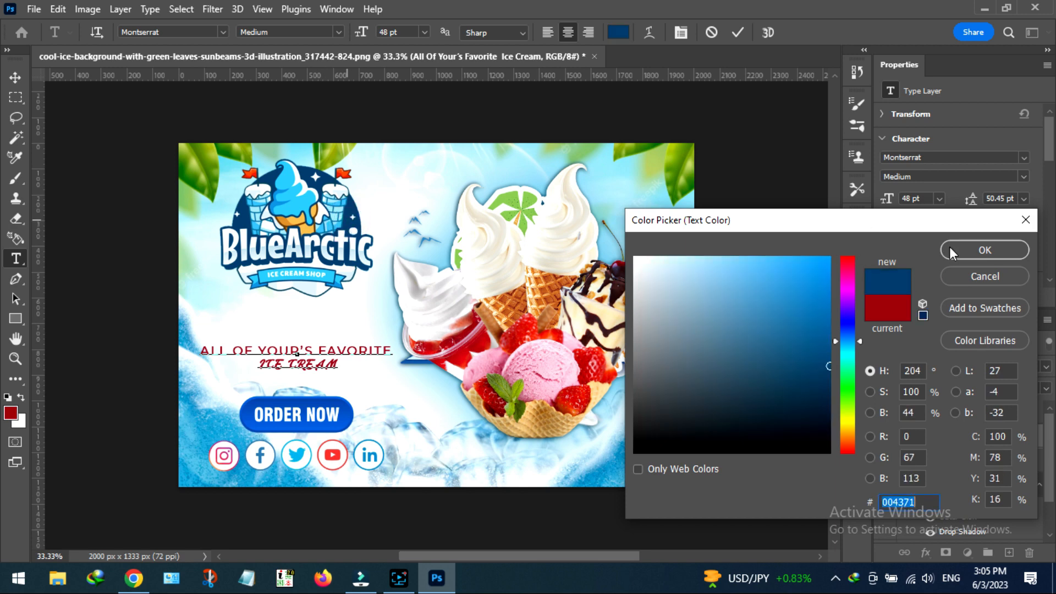
pyautogui.click(949, 252)
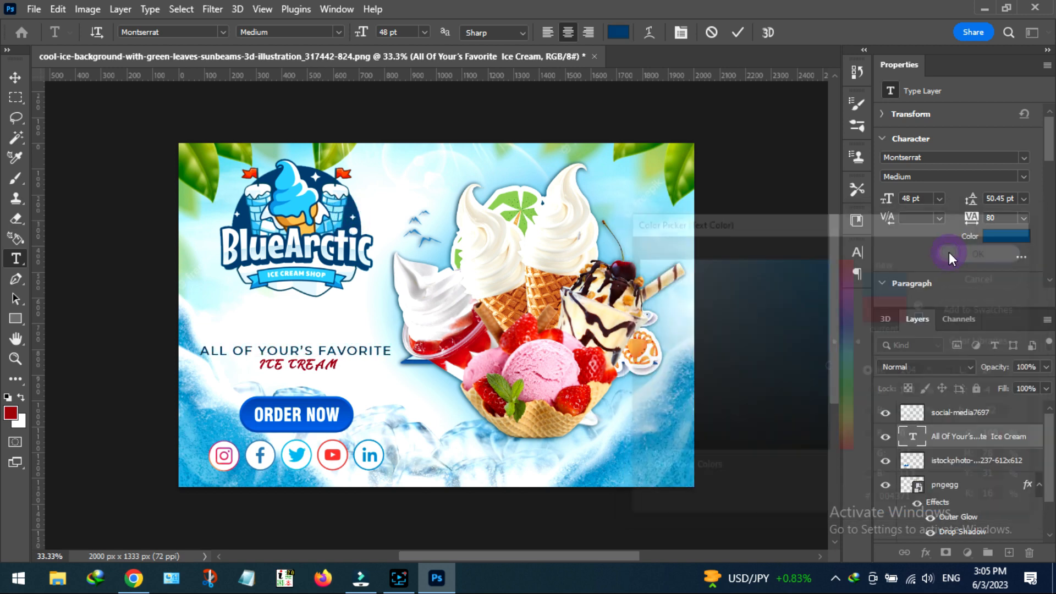
pyautogui.click(1019, 175)
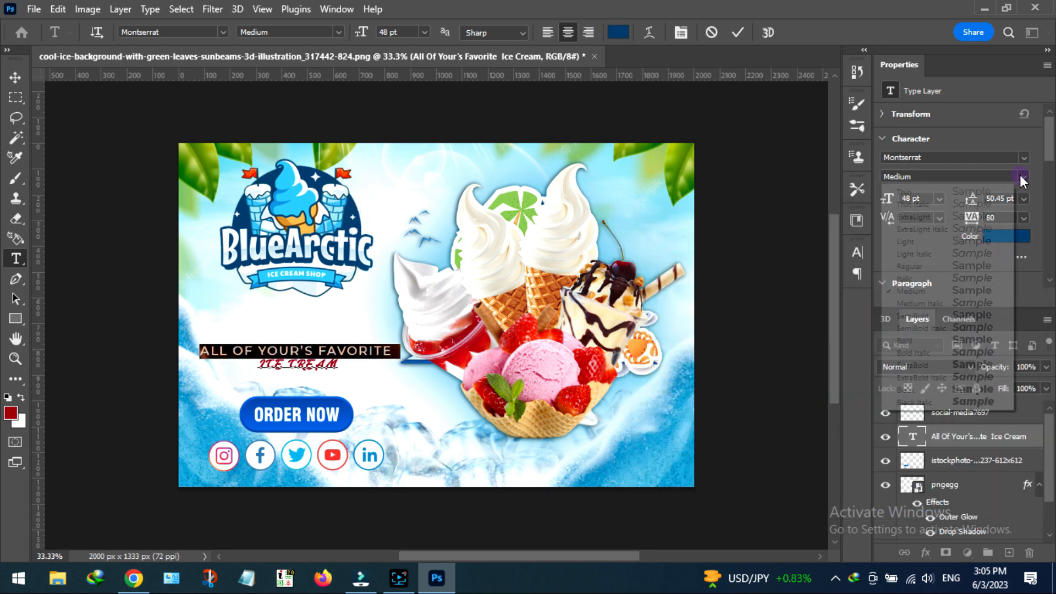
pyautogui.click(924, 339)
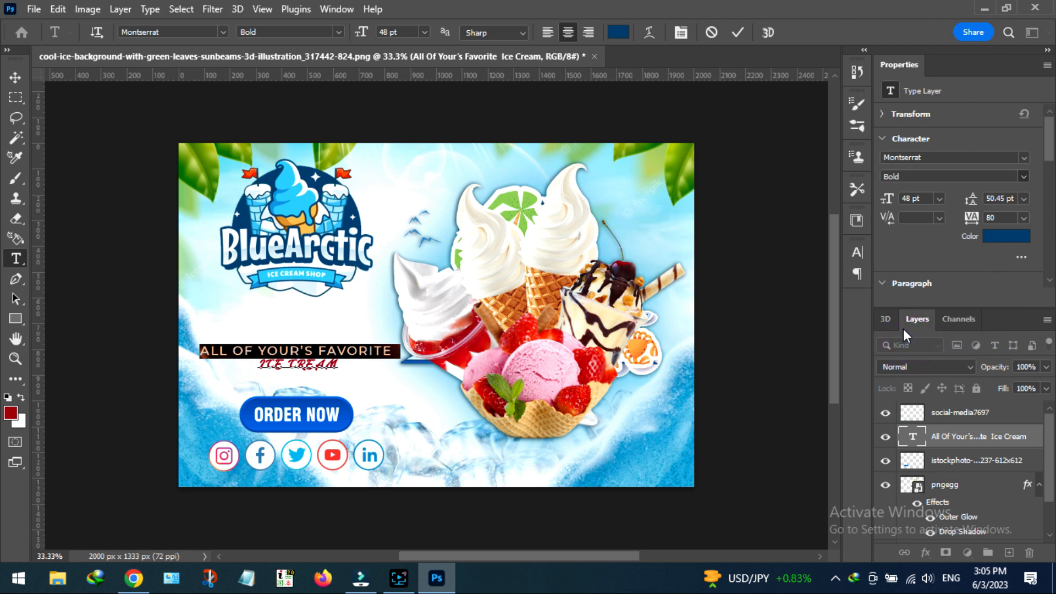
# Step: Recolor the "ICE CREAM" line with the blue sampled from the ORDER NOW button, #0058ca
pyautogui.click(299, 367)
pyautogui.tripleClick(300, 367)
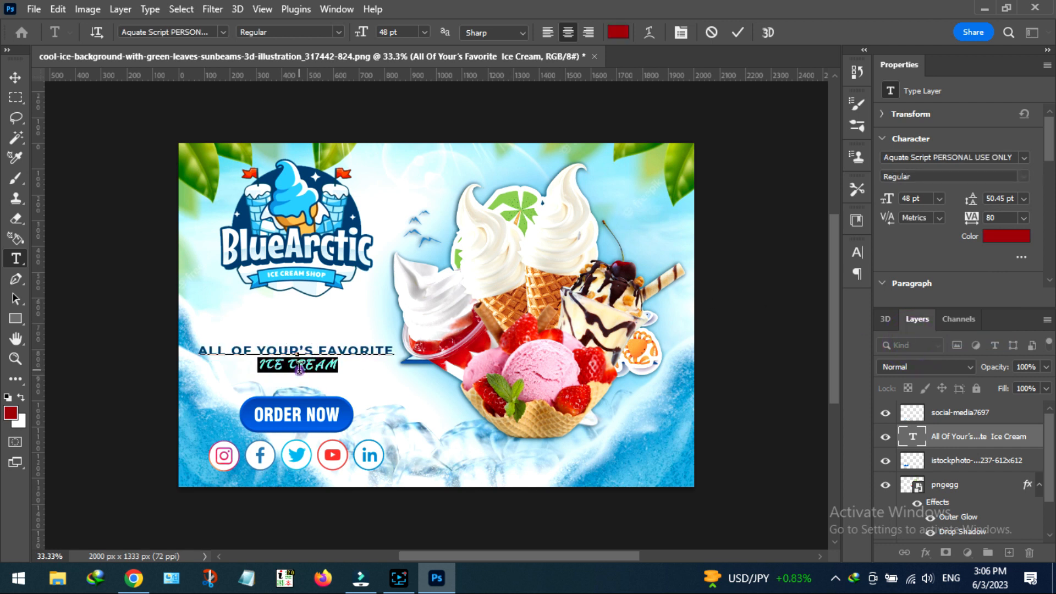
pyautogui.click(300, 368)
pyautogui.doubleClick(313, 364)
pyautogui.click(283, 362)
pyautogui.doubleClick(282, 362)
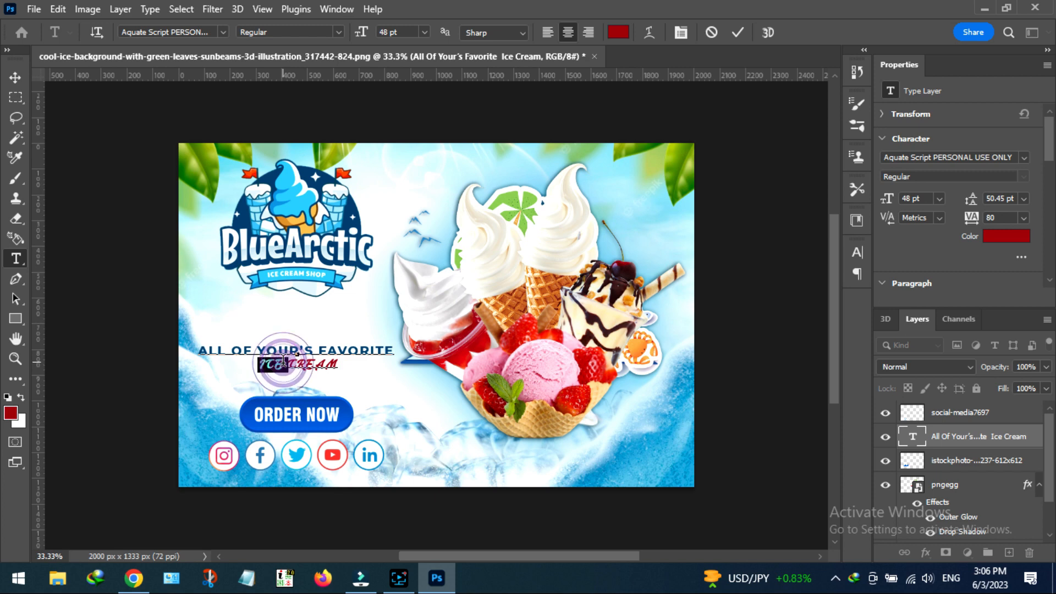
pyautogui.click(283, 362)
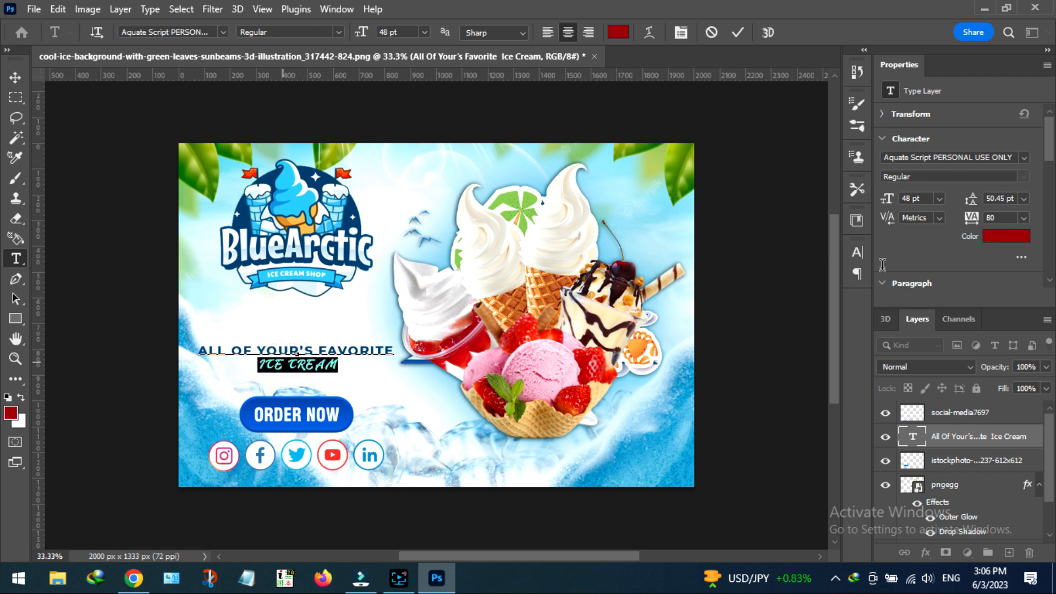
pyautogui.click(1006, 241)
pyautogui.click(609, 191)
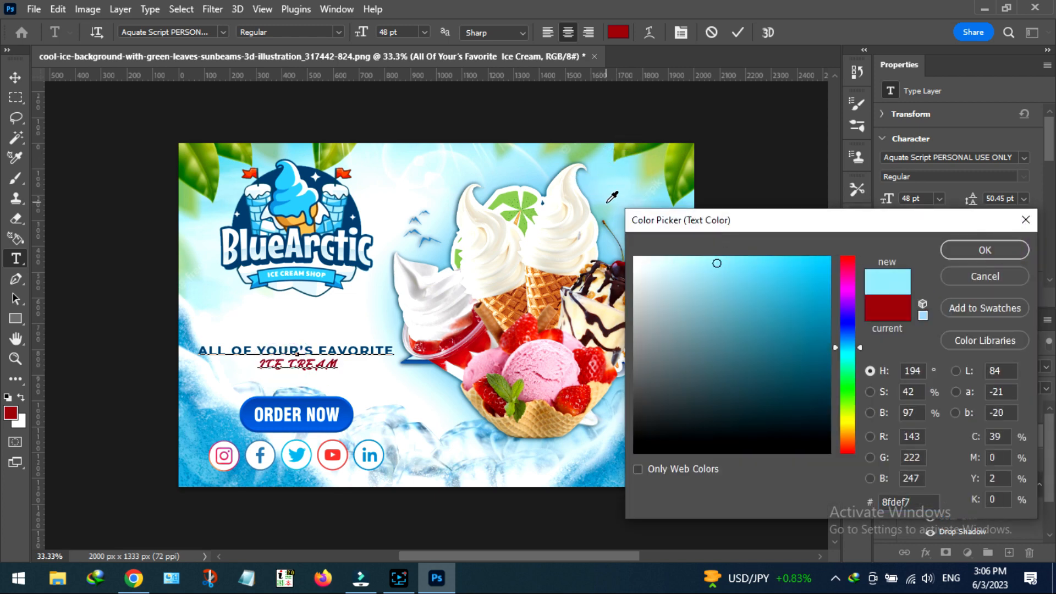
pyautogui.click(818, 298)
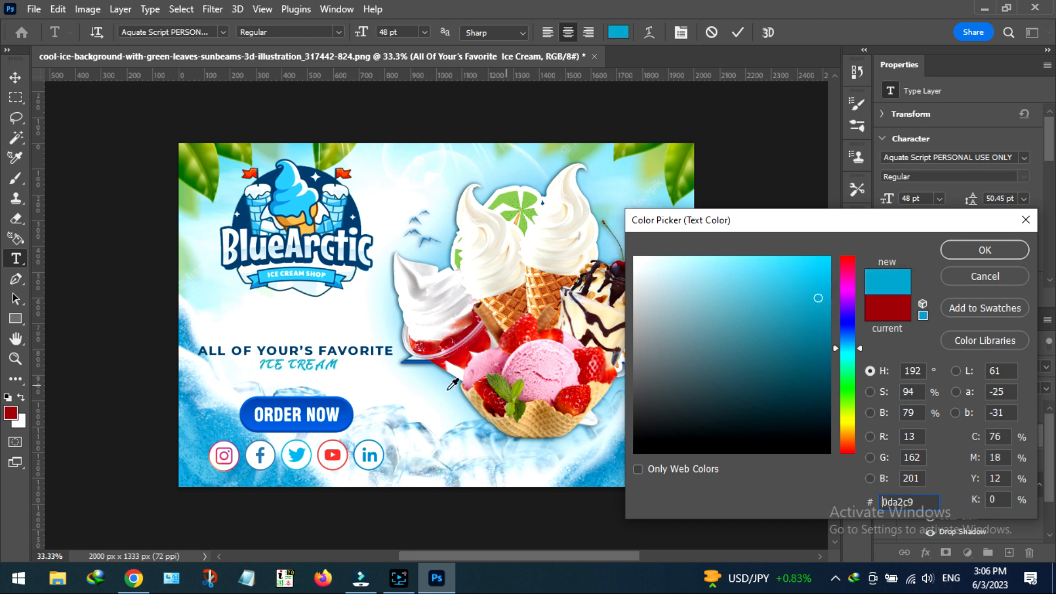
pyautogui.click(347, 408)
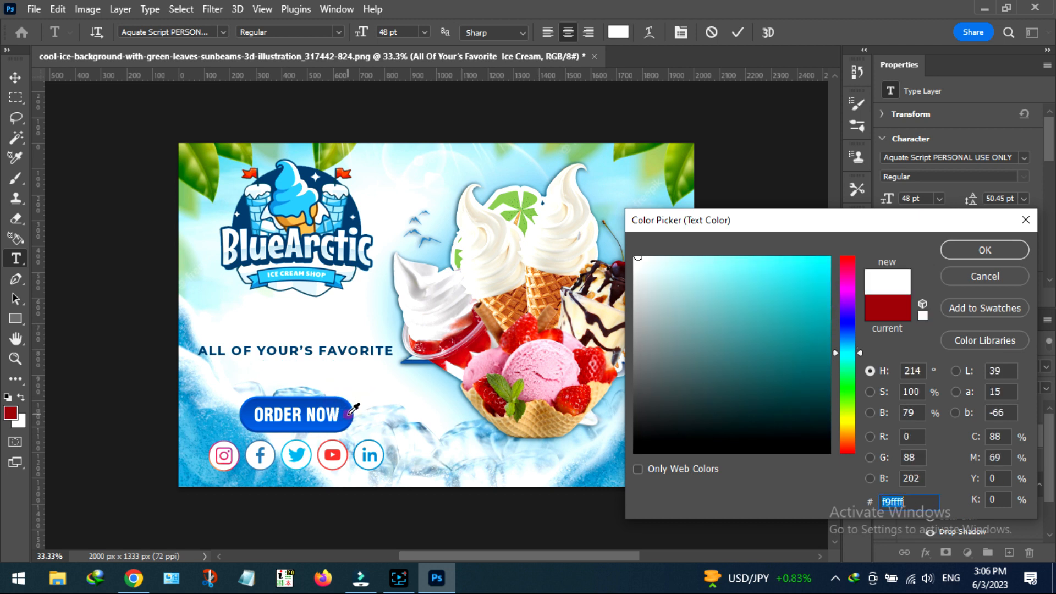
pyautogui.click(348, 414)
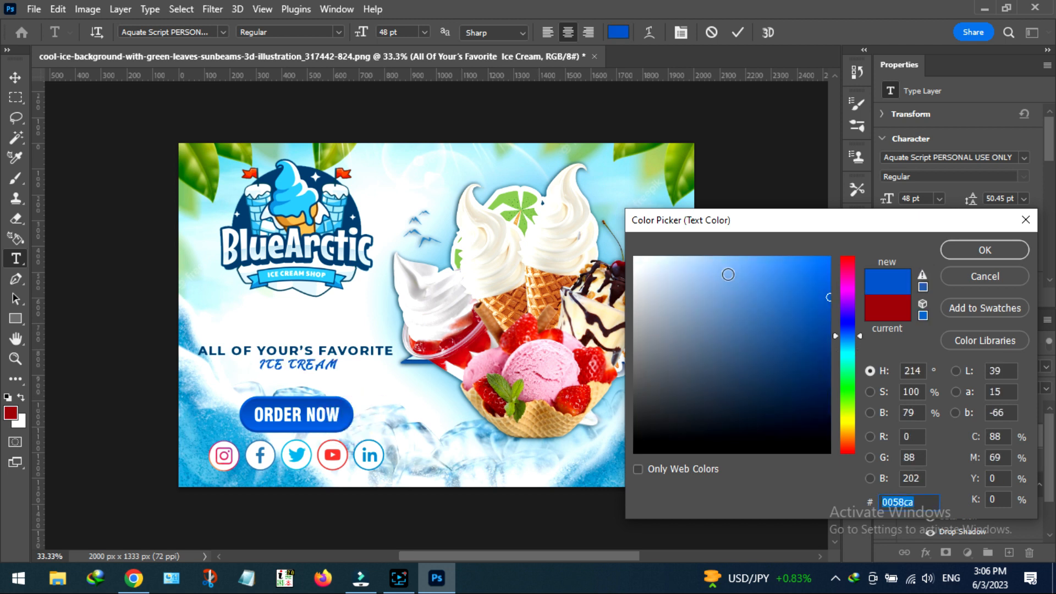
pyautogui.click(973, 242)
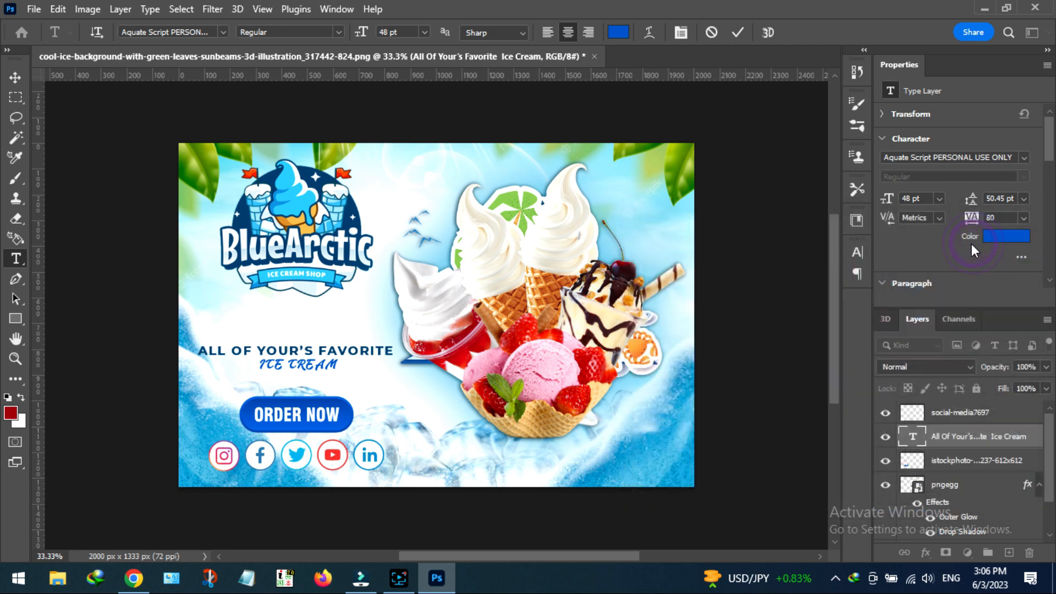
# Step: Set the "ICE CREAM" line's leading to 60 pt and nudge the whole text layer slightly upward
pyautogui.click(1023, 198)
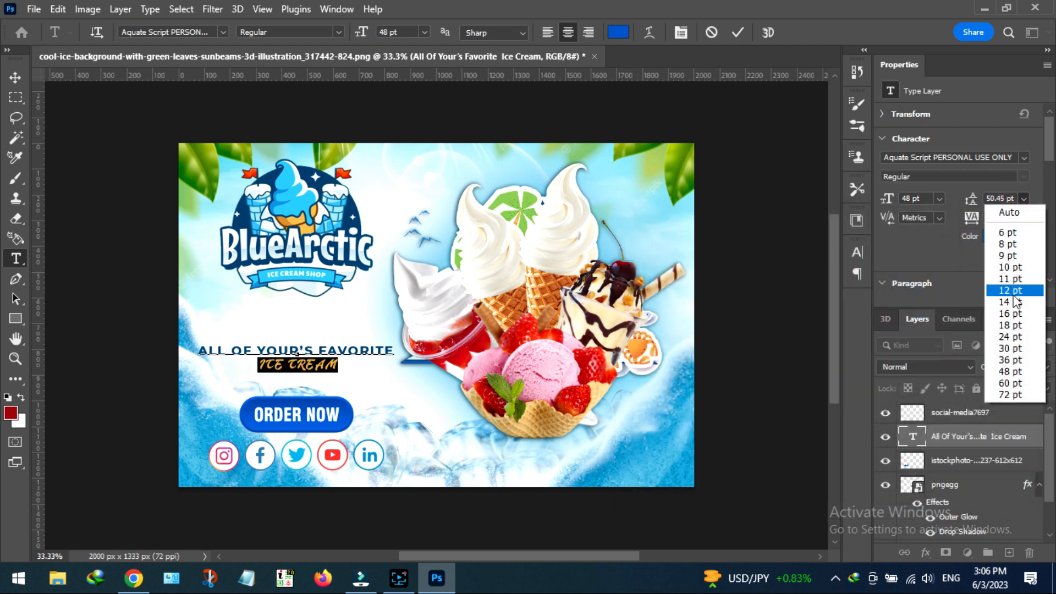
pyautogui.click(1017, 383)
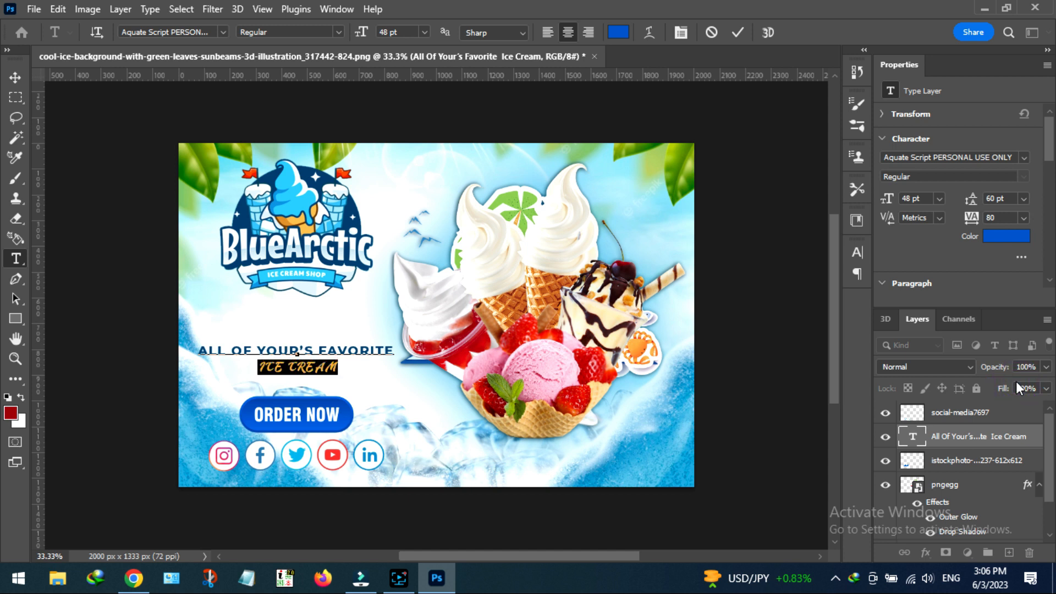
pyautogui.click(16, 78)
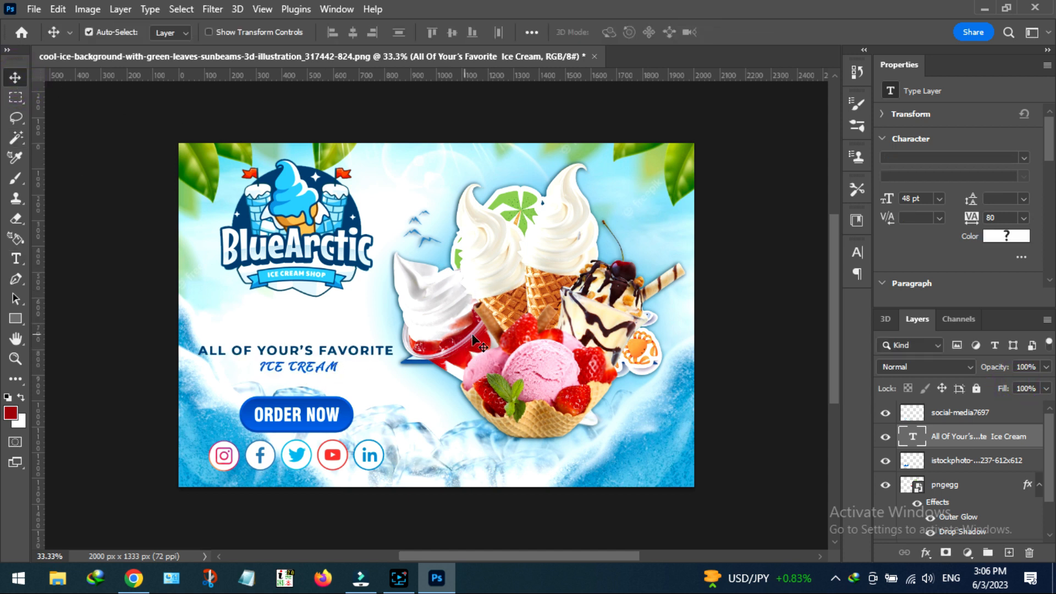
pyautogui.hotkey('shift', 'Up')
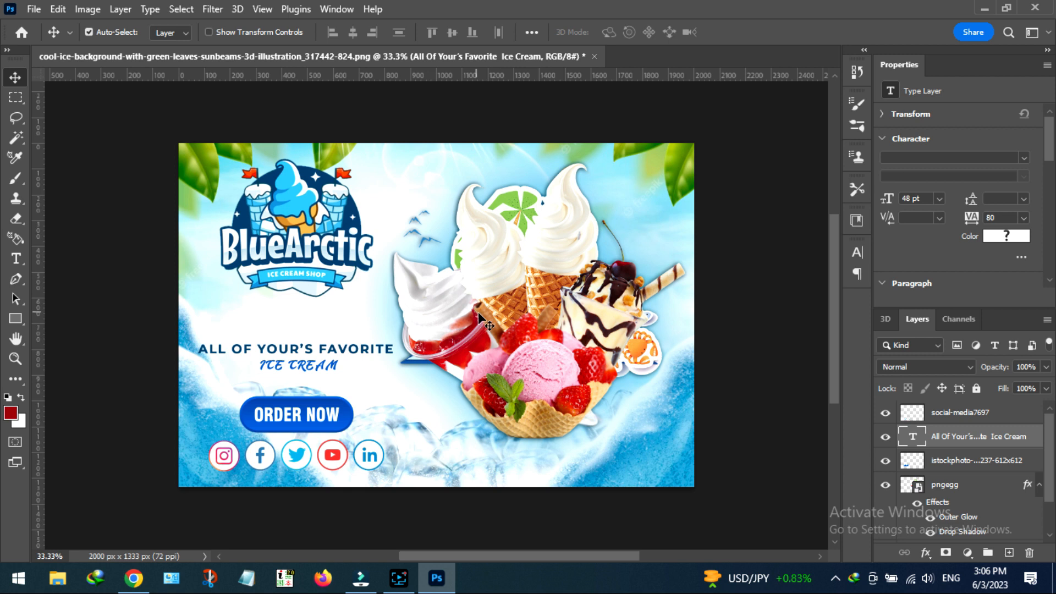
# Step: Nudge the ice cream product image slightly to the right and check the banner up close
pyautogui.click(516, 328)
pyautogui.hotkey('shift', 'Right')
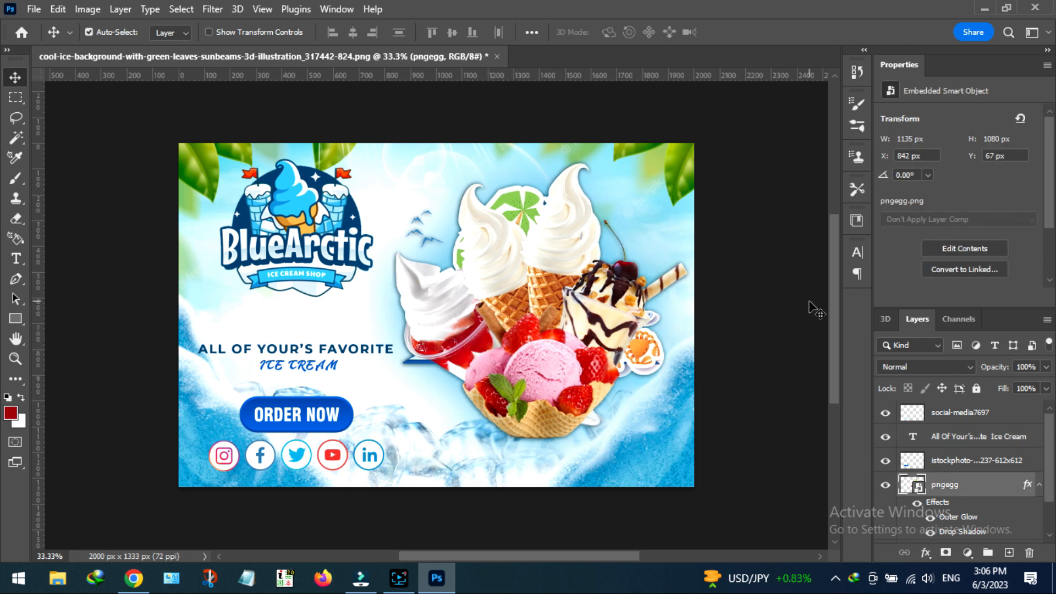
pyautogui.hotkey('ctrl', '+')
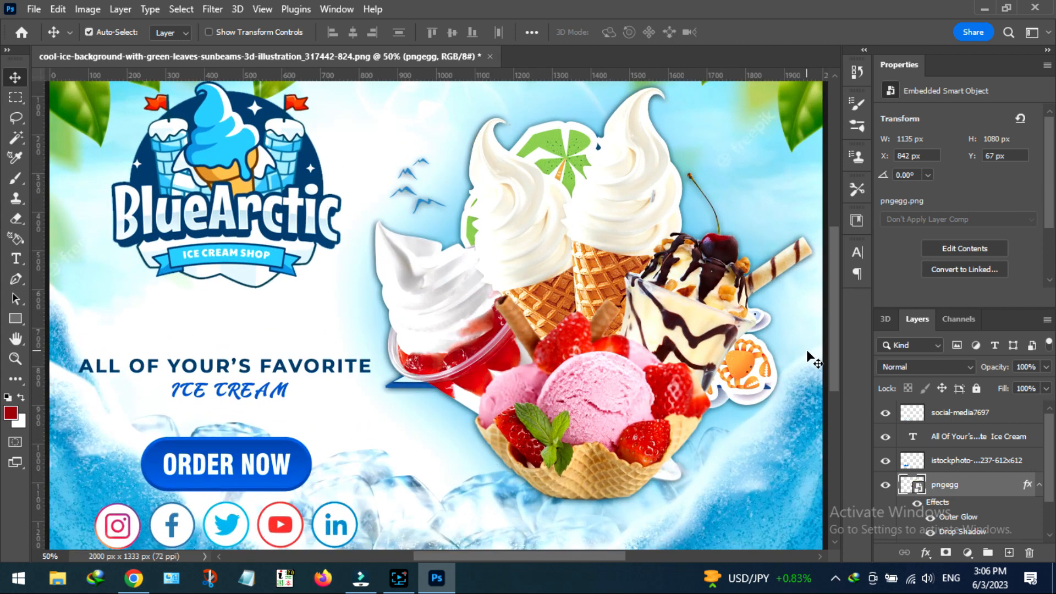
pyautogui.hotkey('ctrl', '-')
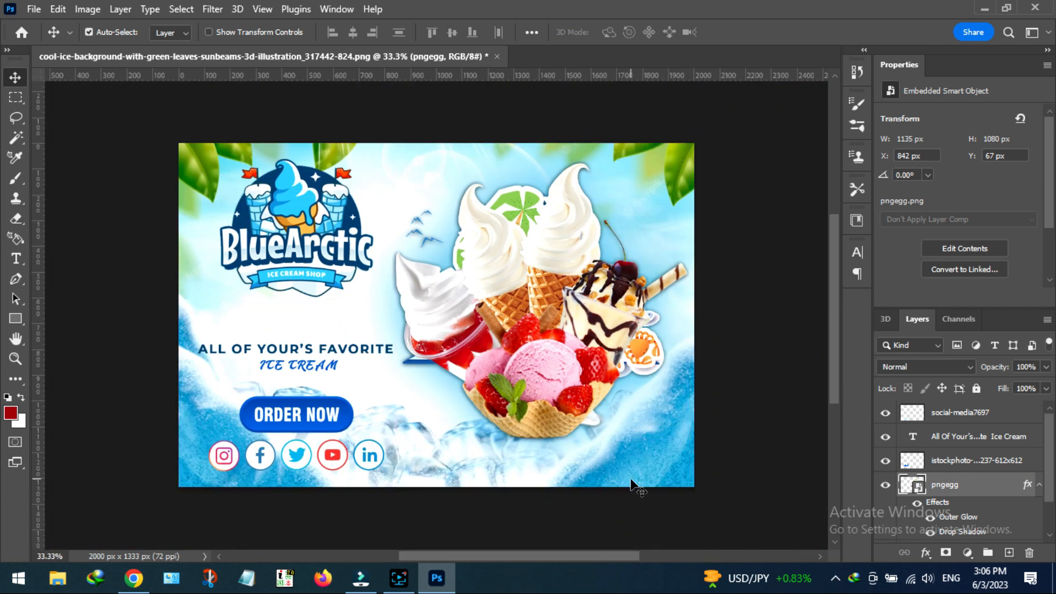